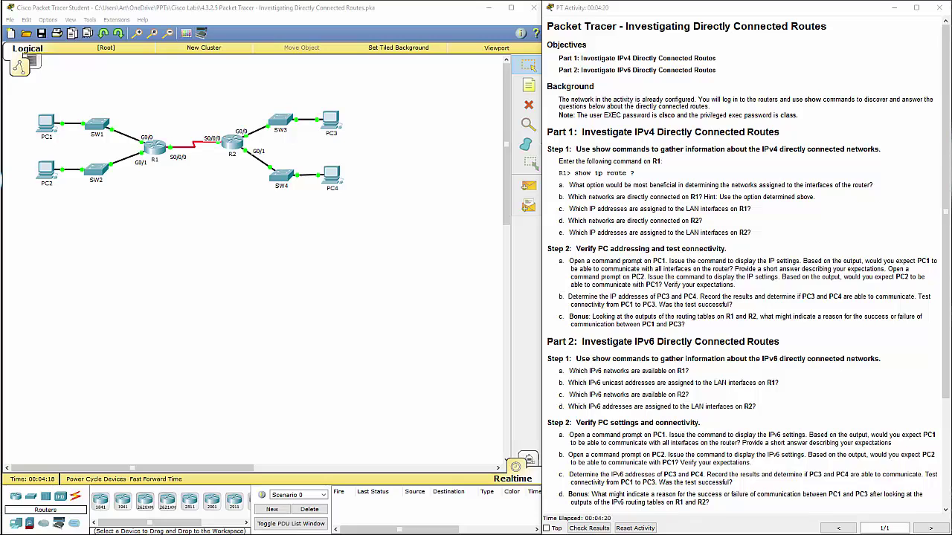
Open router R1's CLI and log in with the user password
click(159, 156)
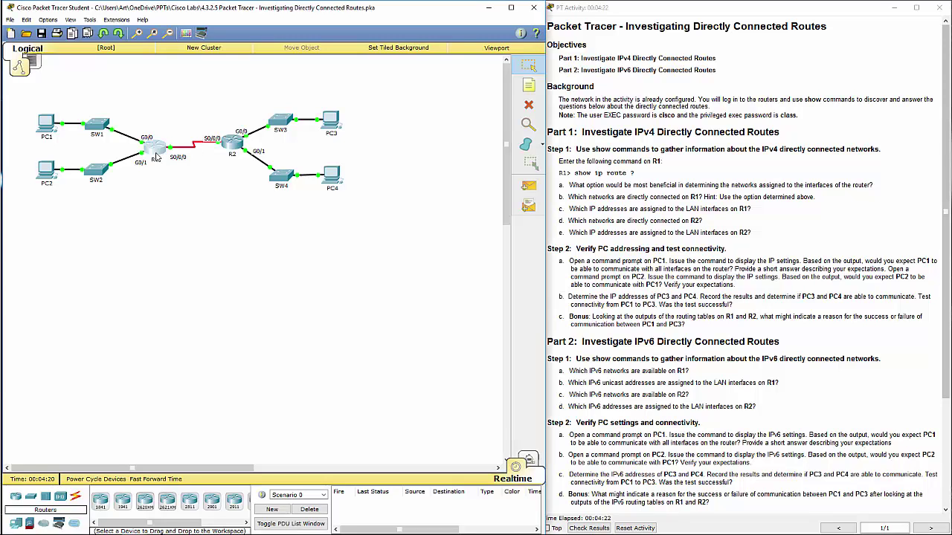
click(565, 155)
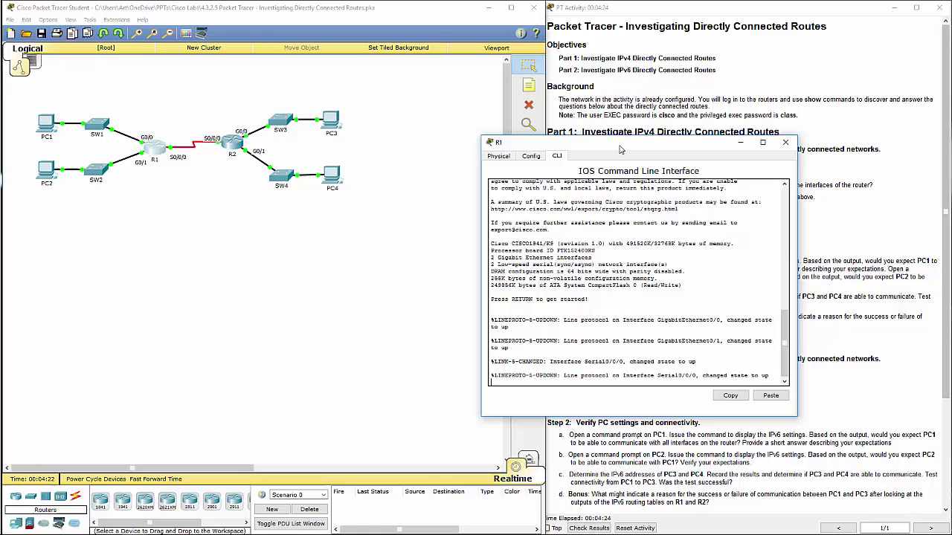
drag(622, 148, 340, 196)
click(325, 326)
key(Return)
key(Return)
key(Return)
key(Return)
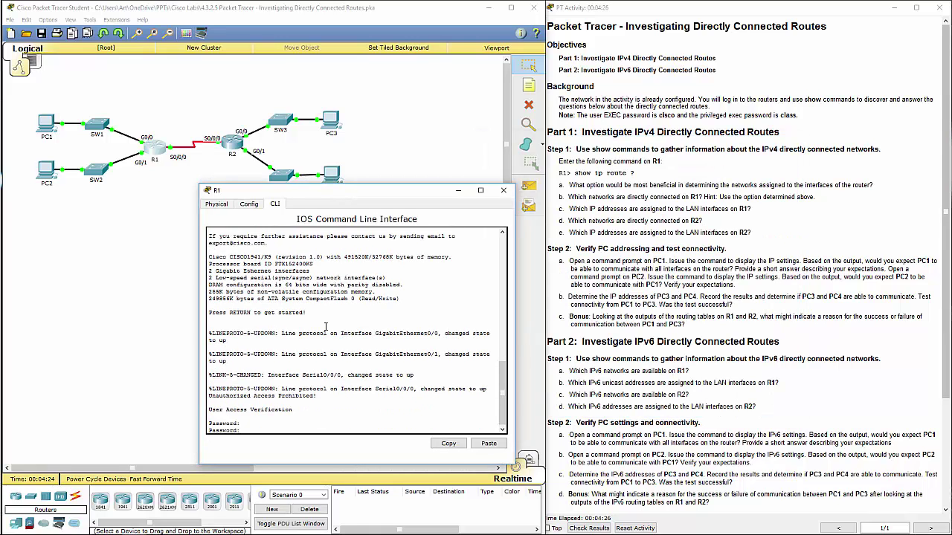
key(Return)
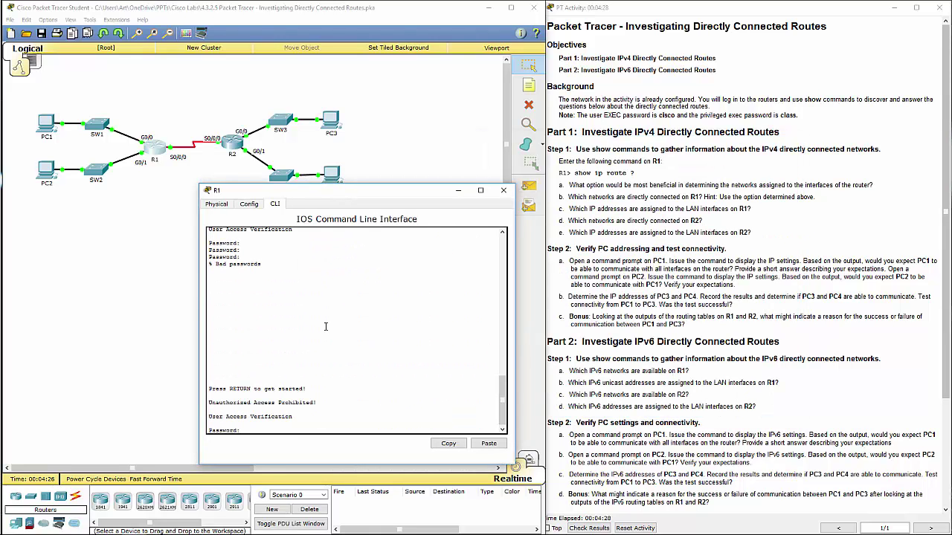
text(cisco)
key(Return)
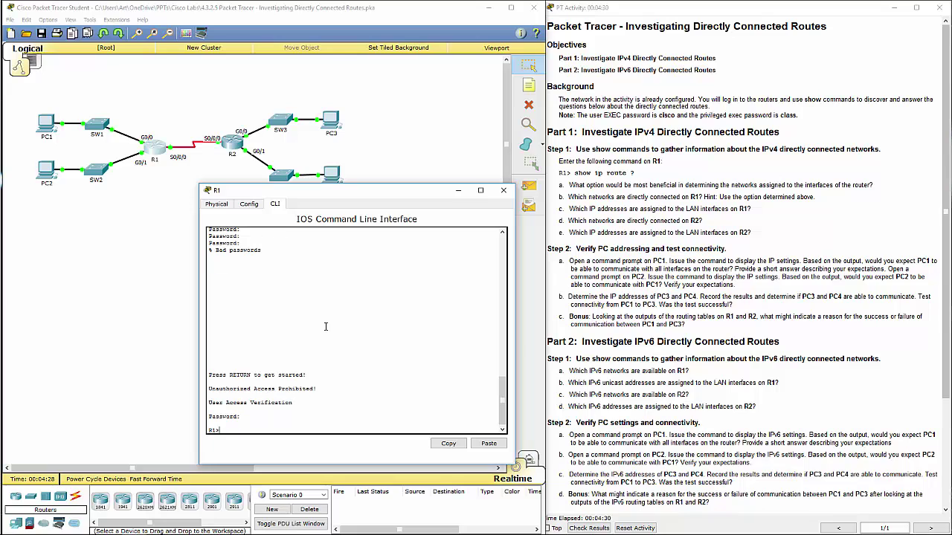
Enter privileged mode with the enable password and run show ip route on R1
text(en)
key(Return)
text(class)
key(Return)
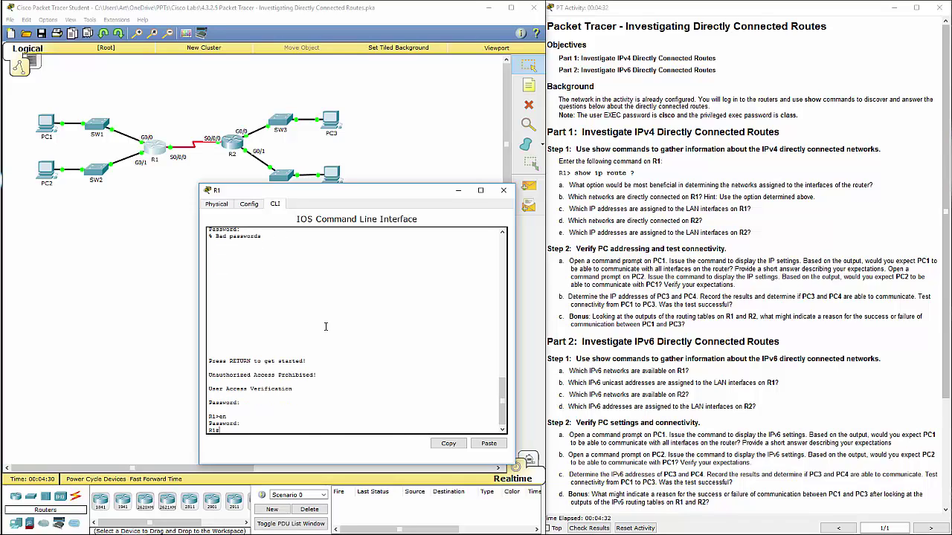
text(show ip route)
key(Return)
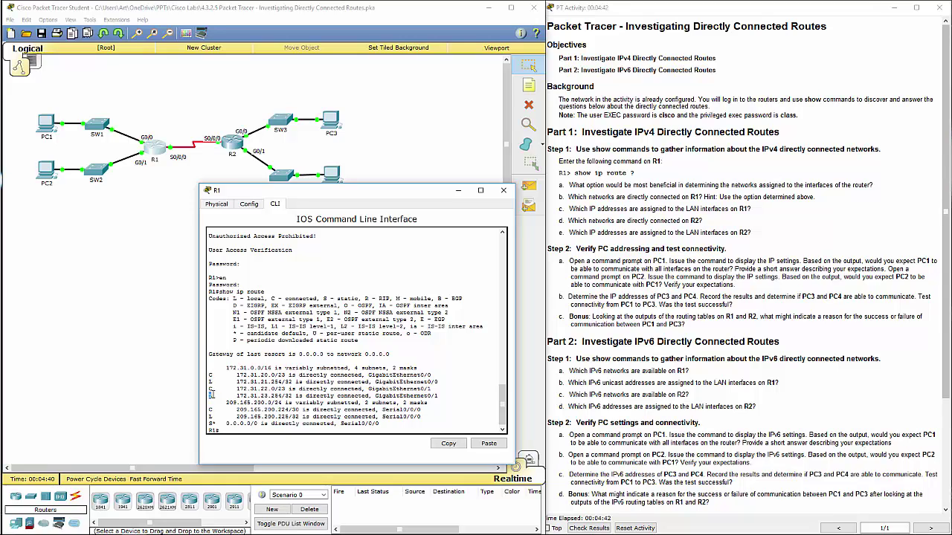
double_click(211, 395)
double_click(235, 300)
drag(272, 298, 320, 298)
drag(210, 375, 433, 376)
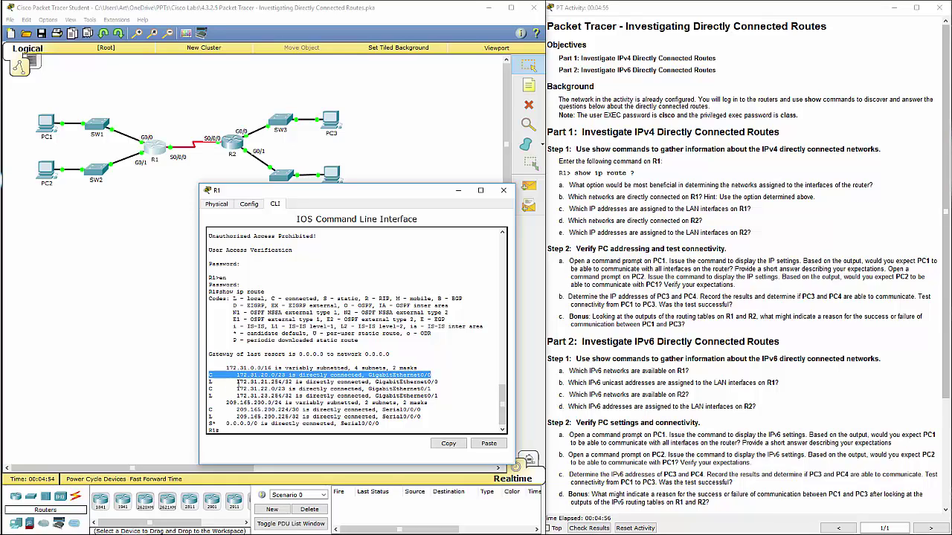
drag(238, 382, 444, 384)
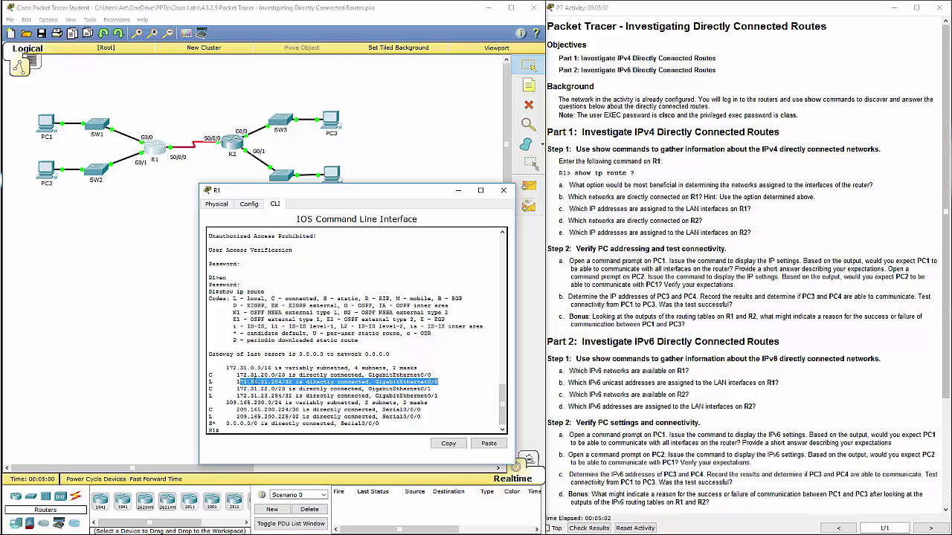
drag(235, 375, 437, 382)
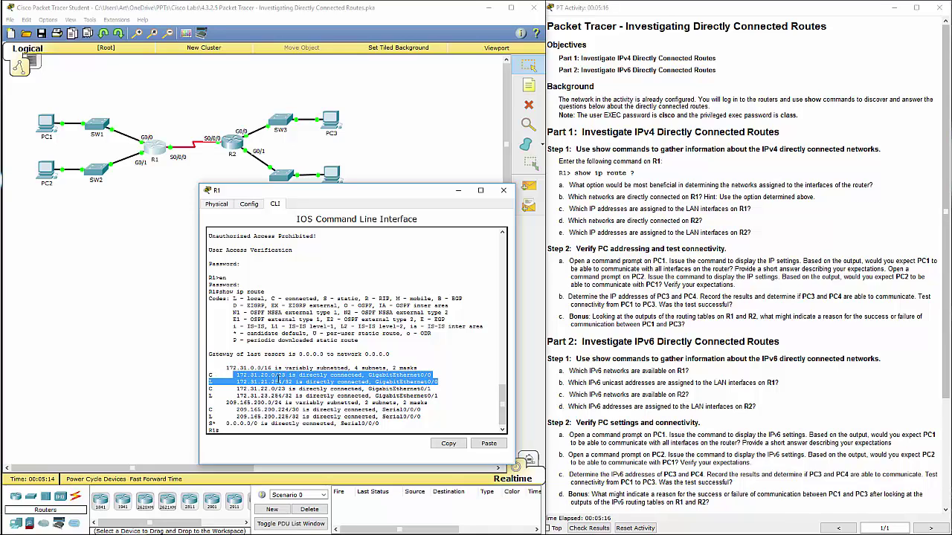
click(281, 375)
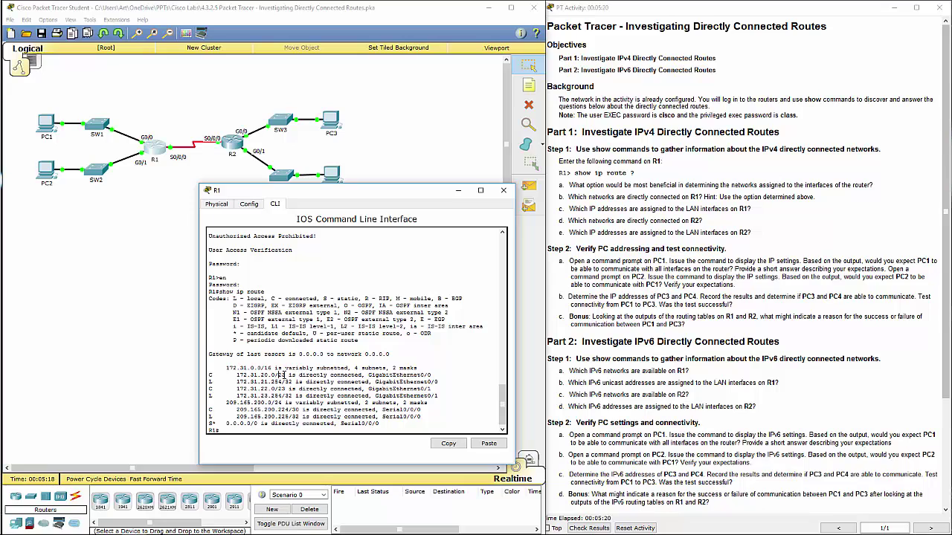
double_click(281, 375)
drag(236, 375, 438, 382)
click(286, 382)
double_click(287, 381)
drag(236, 382, 294, 381)
click(284, 382)
drag(283, 382, 293, 385)
click(288, 382)
drag(238, 382, 280, 383)
click(653, 316)
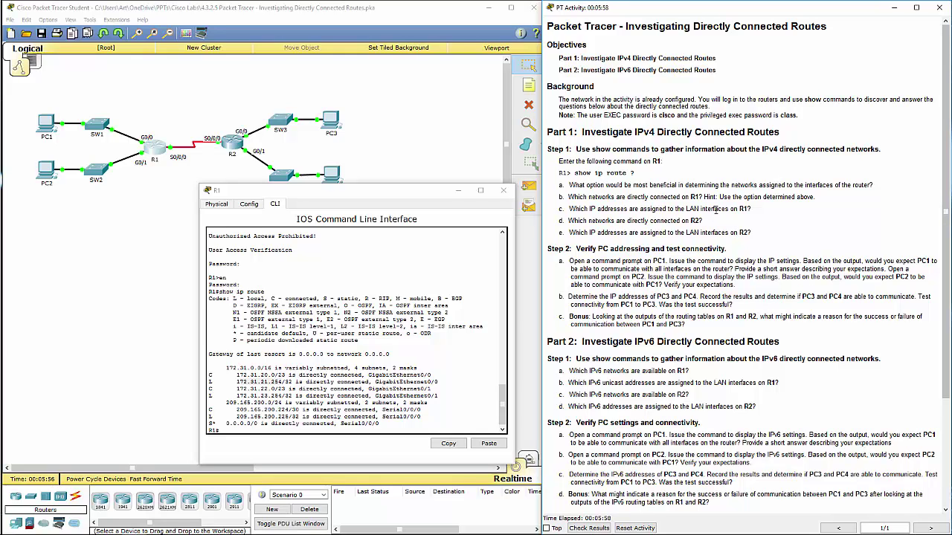
Highlight R1's four connected LAN routes and the 172.31.21.254/32 local route on GigabitEthernet0/0
click(419, 394)
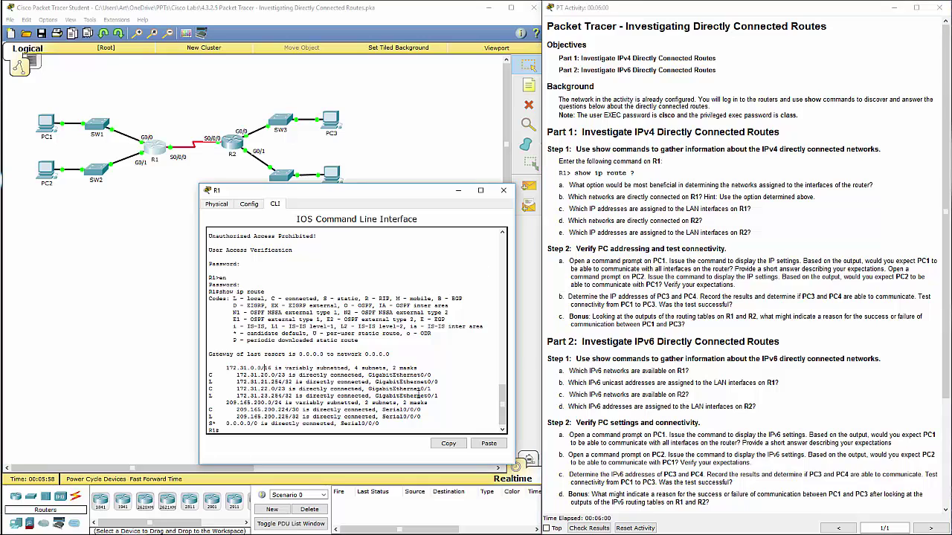
drag(442, 396, 206, 376)
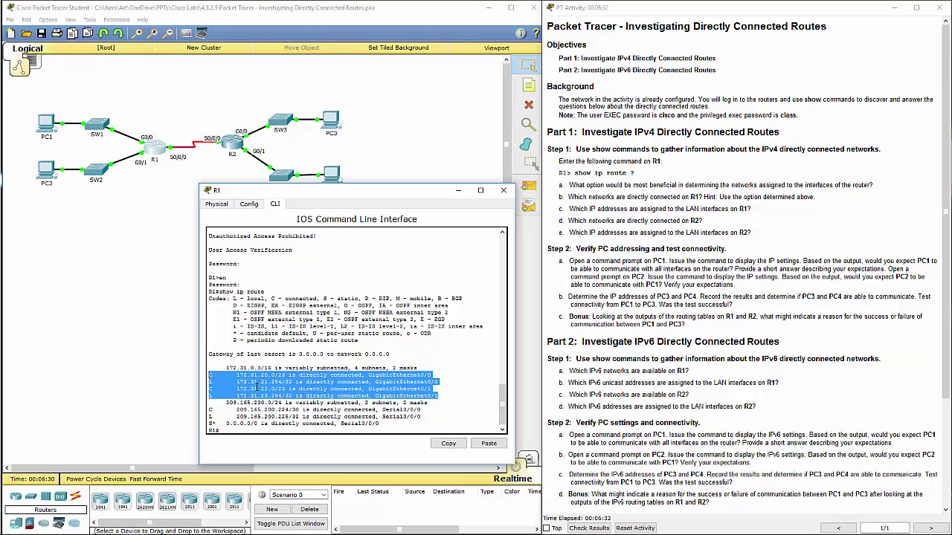
click(318, 388)
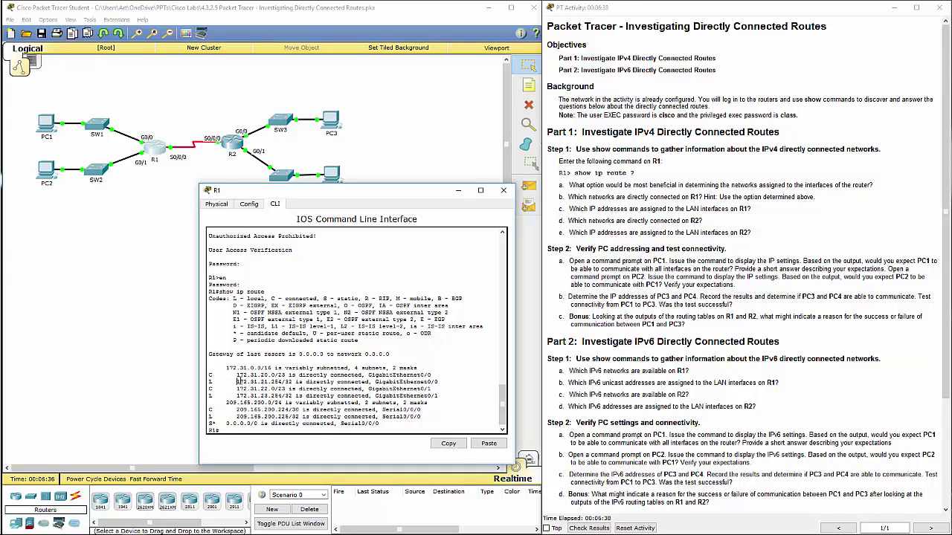
drag(238, 382, 292, 381)
drag(410, 382, 445, 382)
drag(242, 382, 281, 382)
Open PC1's Command Prompt and run ipconfig to show its IP settings
click(135, 318)
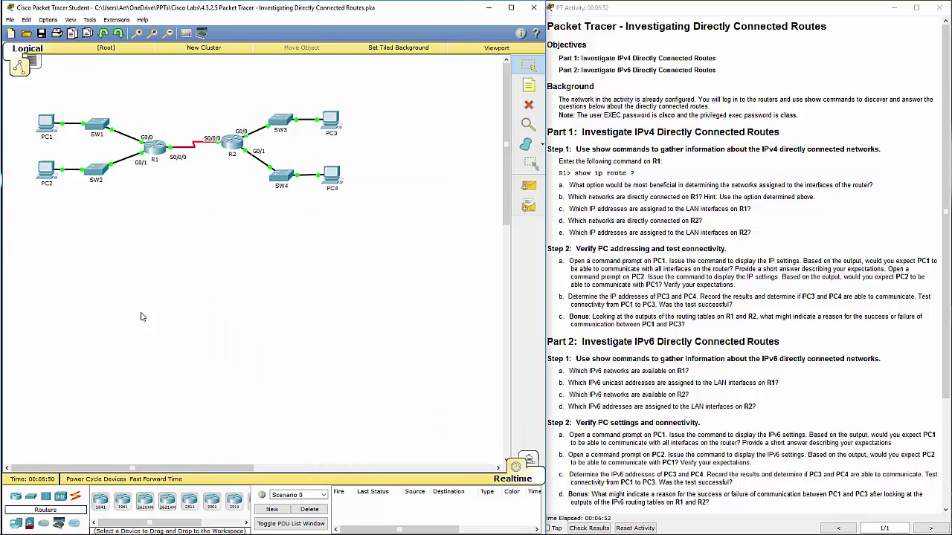
click(46, 125)
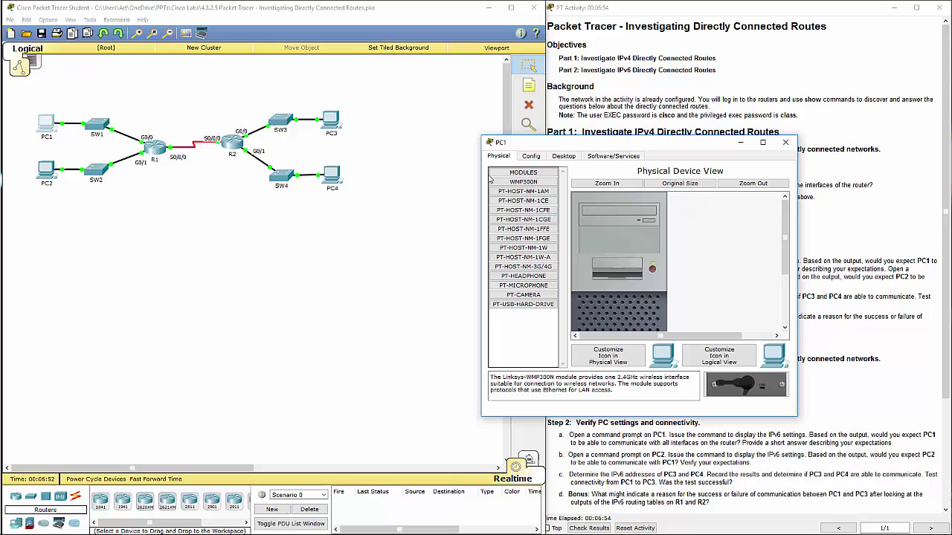
click(564, 156)
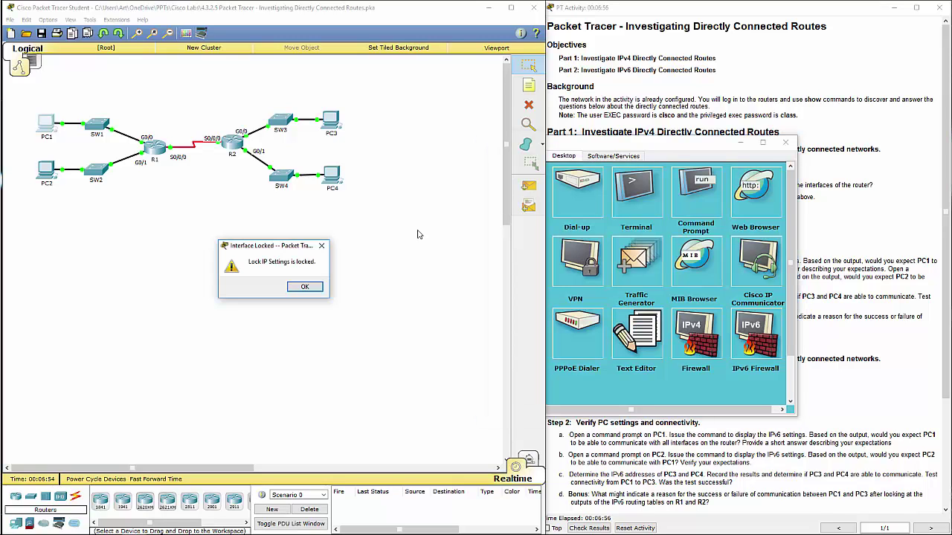
click(304, 286)
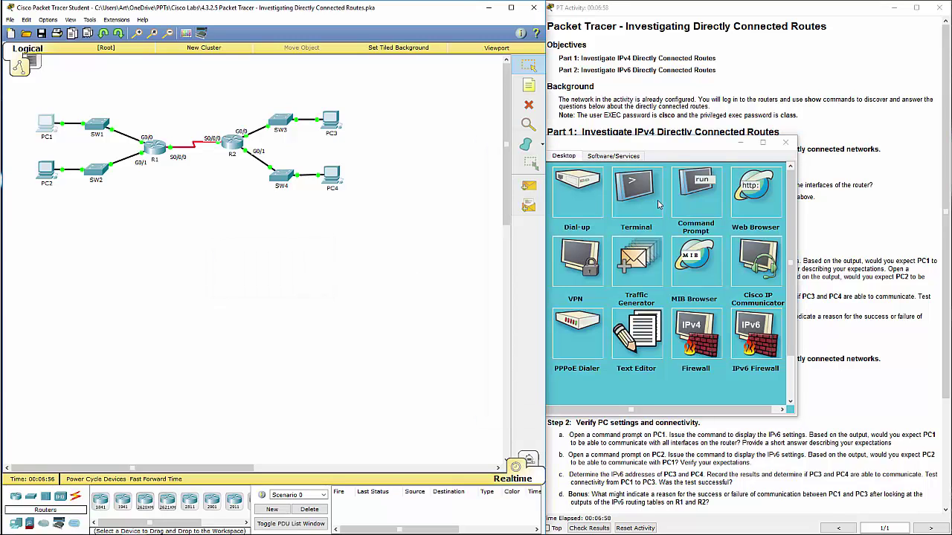
click(692, 195)
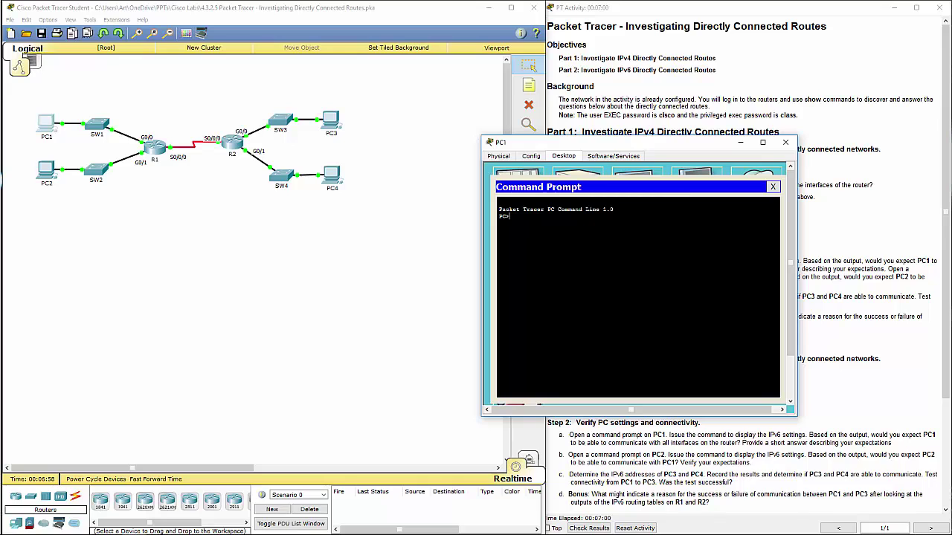
text(ipconfig)
key(Return)
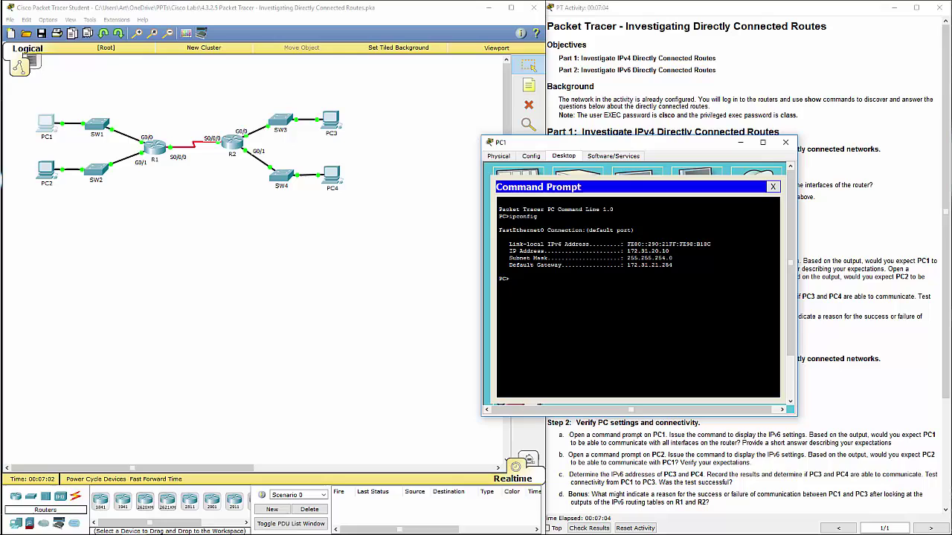
Match PC1's gateway 172.31.21.254 to the 172.31.21.254/32 route in R1's table
drag(673, 265, 627, 265)
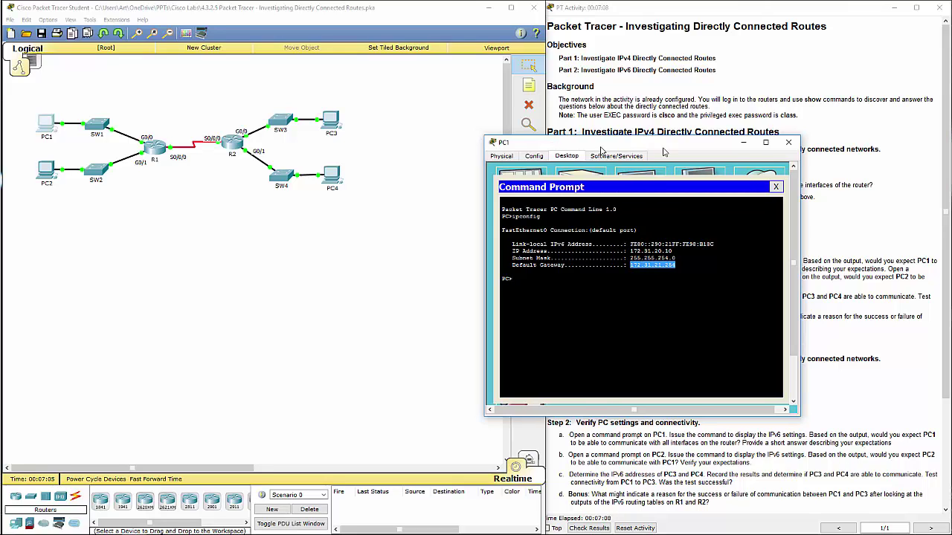
drag(664, 144, 731, 145)
click(154, 147)
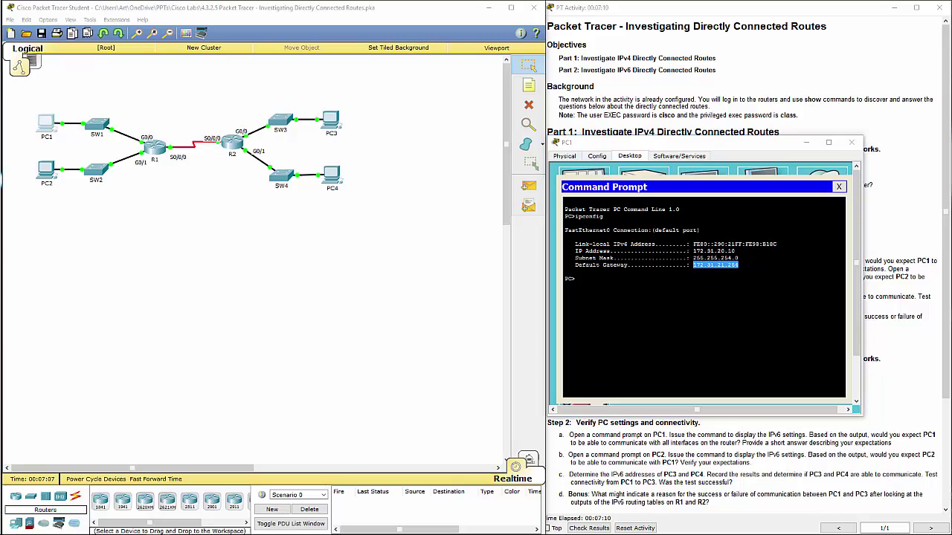
mouse_move(288, 375)
mouse_down()
mouse_move(233, 384)
mouse_move(294, 384)
mouse_up()
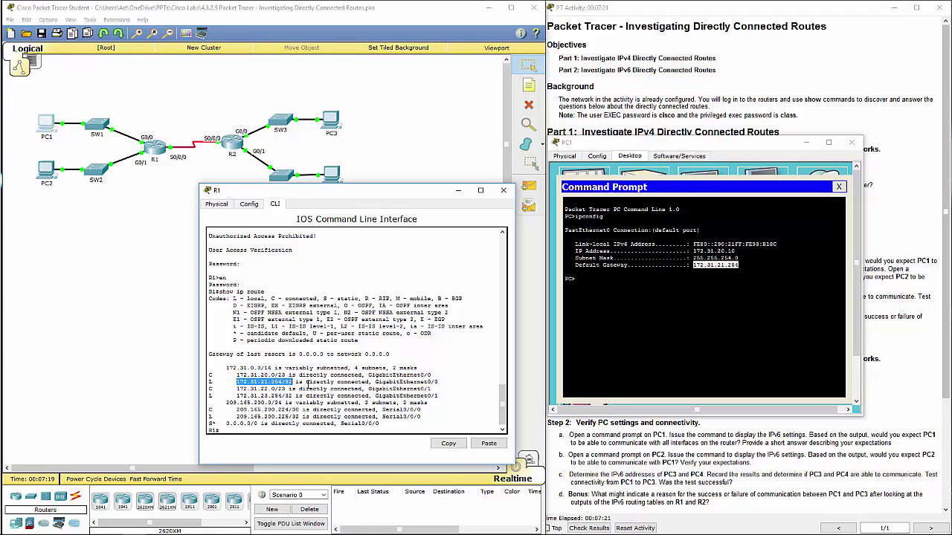
Highlight PC1's gateway 172.31.21.254 and R1's local routes 172.31.21.254/32 and 172.31.23.254/32
click(566, 272)
drag(694, 264, 740, 265)
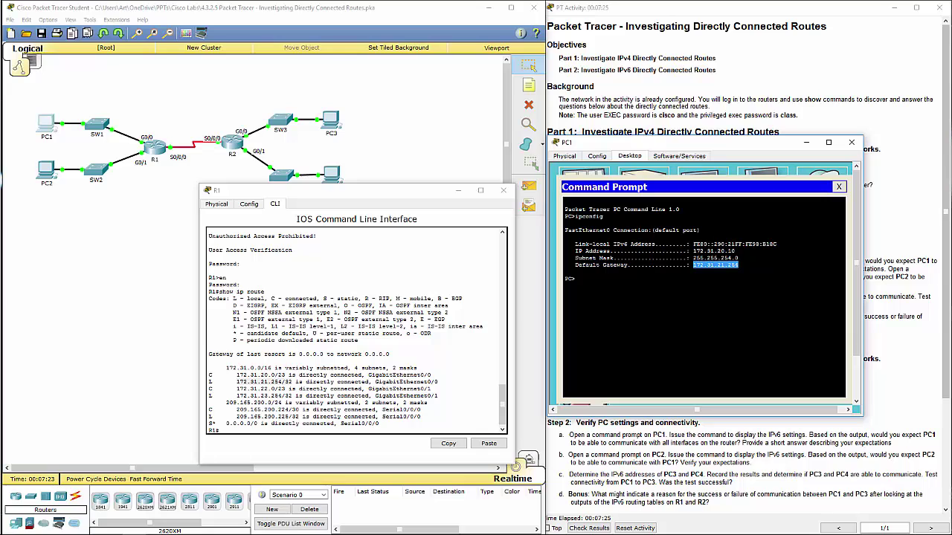
drag(208, 383, 298, 381)
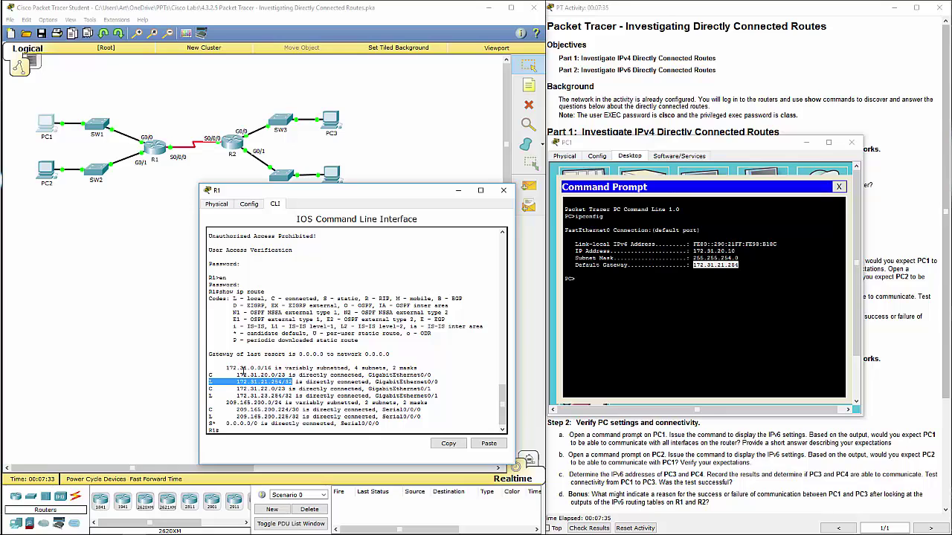
drag(233, 396, 296, 396)
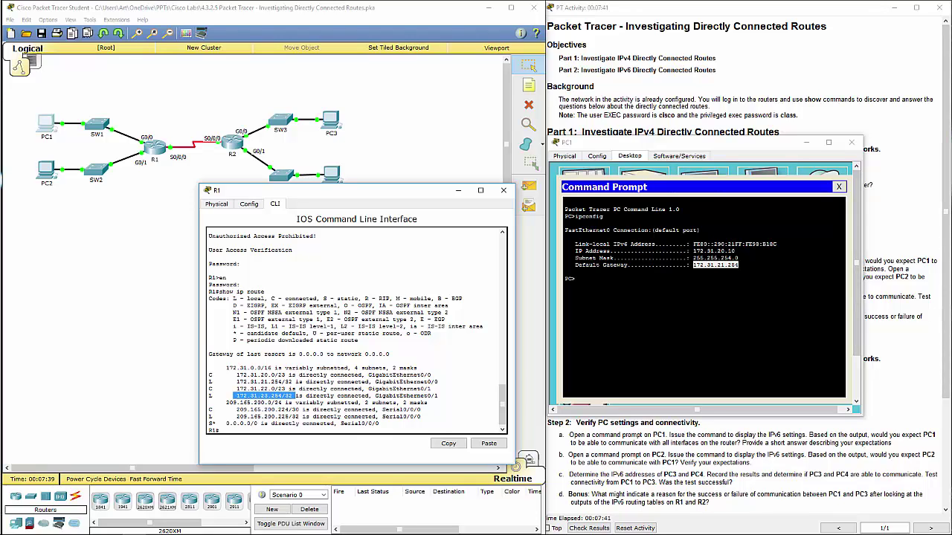
Close the PC1 and R1 windows and highlight lab questions c through e
click(851, 142)
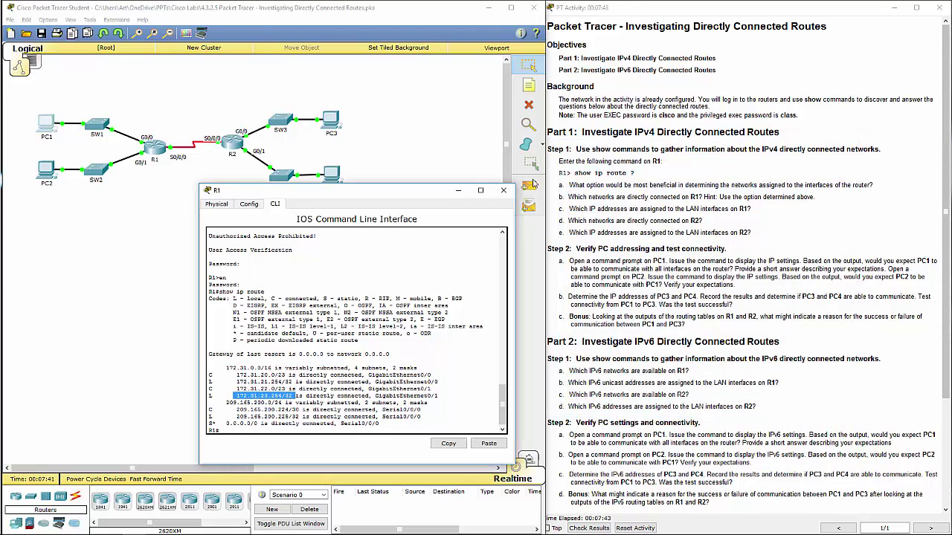
click(503, 191)
drag(577, 209, 779, 237)
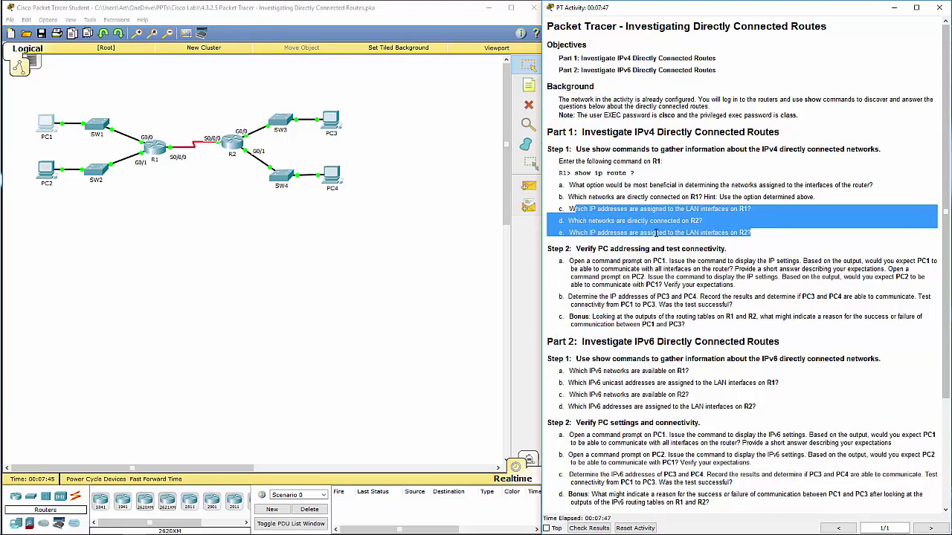
Log into R2's CLI in privileged mode and run show ip route
click(657, 233)
click(232, 142)
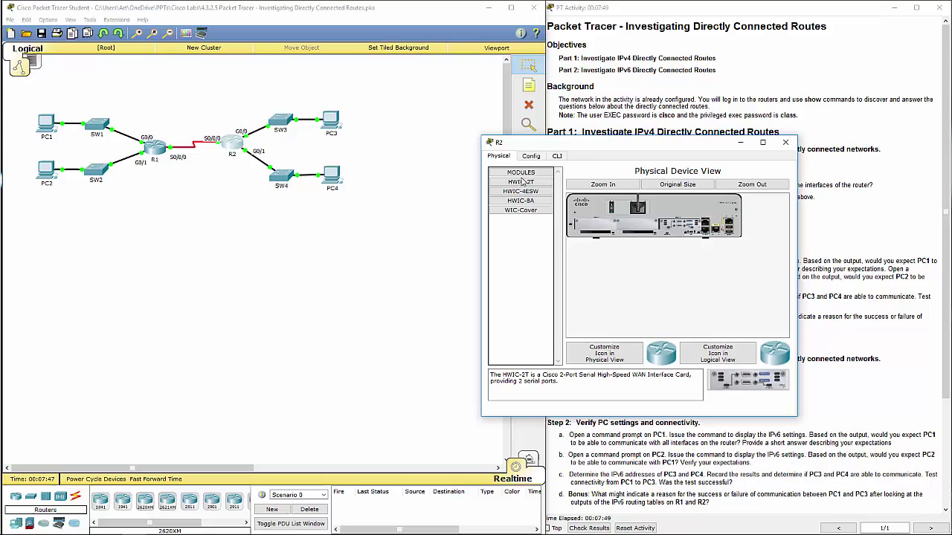
click(556, 156)
key(Return)
key(Return)
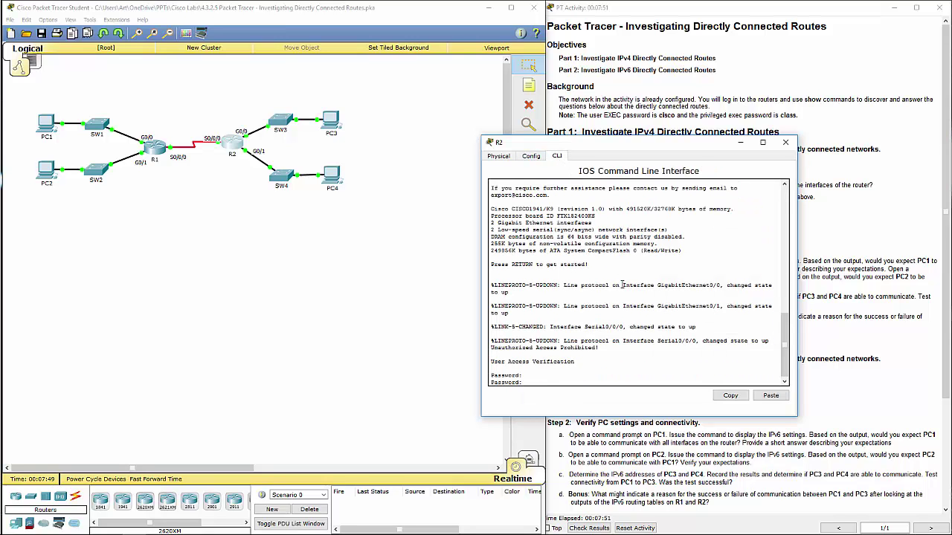
key(Return)
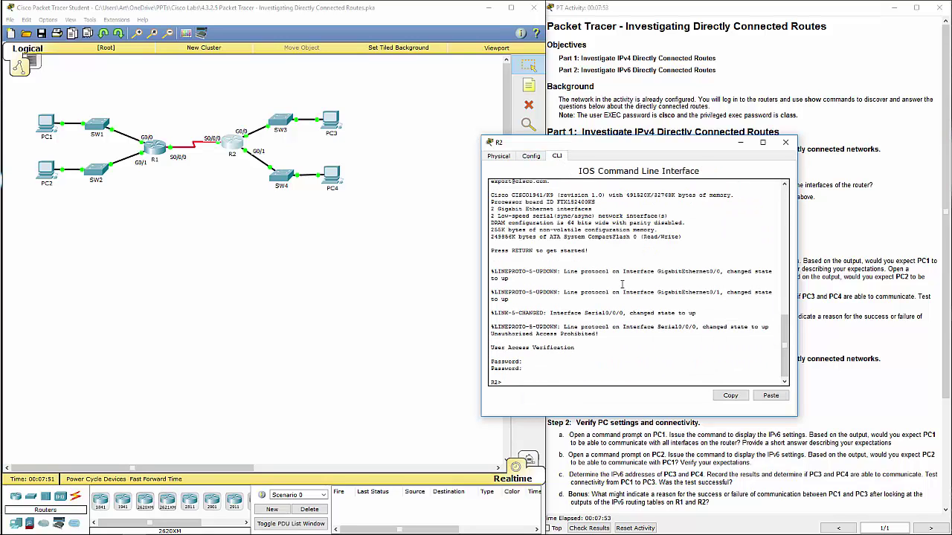
text(en)
key(Return)
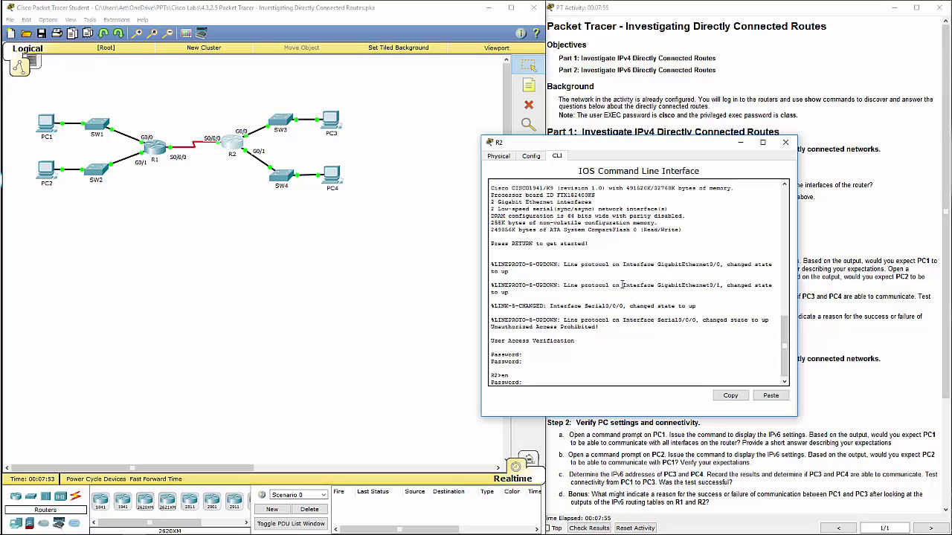
key(Return)
text(show i)
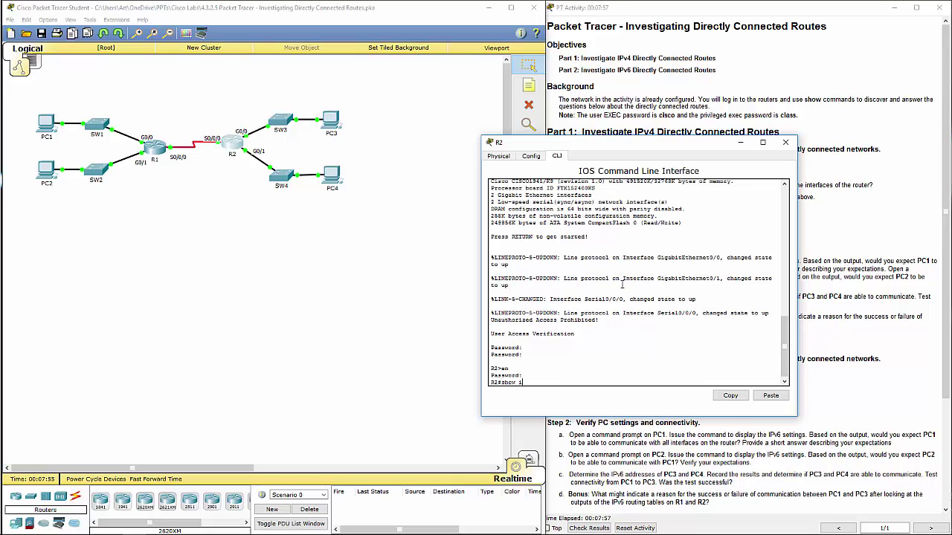
text(p route)
key(Return)
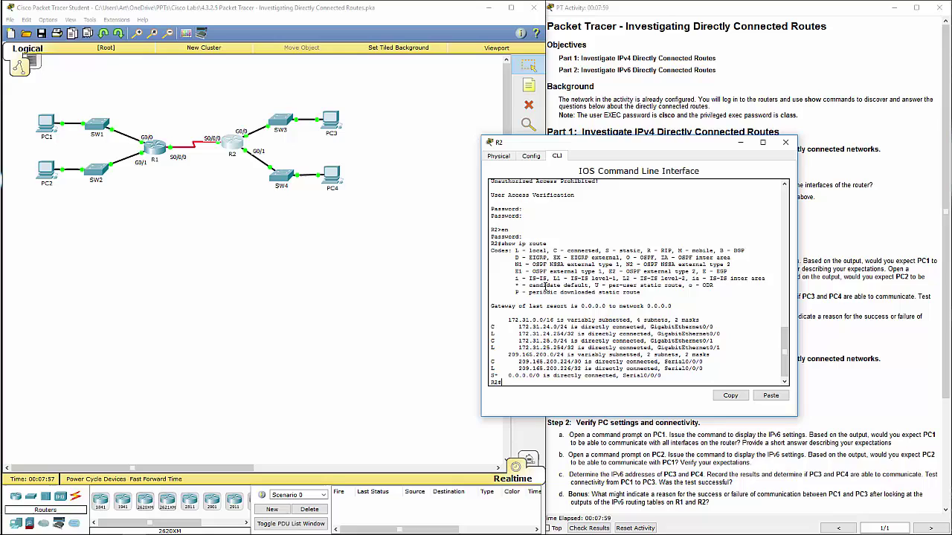
Review R2's 172.31.24.254/32 and 172.31.25.254/32 connected routes, then close R2's window
drag(490, 327, 734, 349)
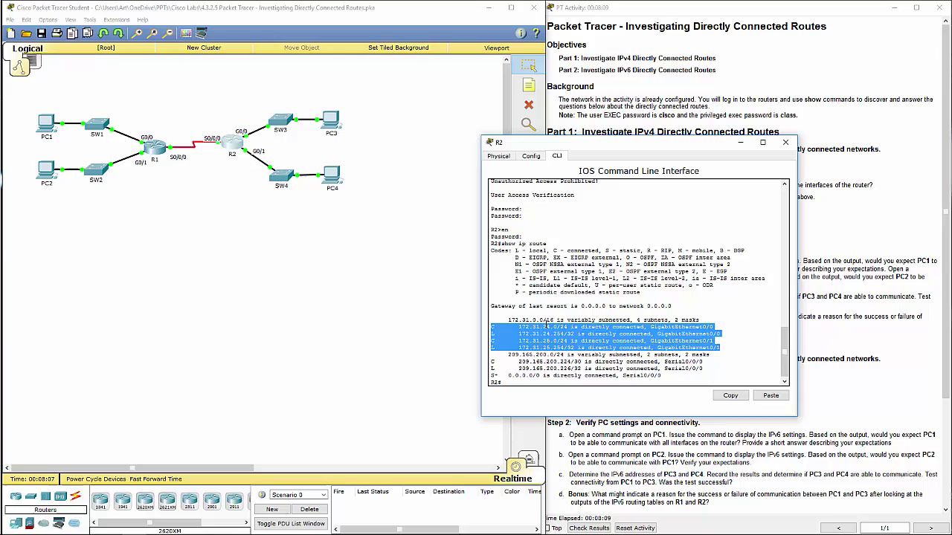
click(524, 339)
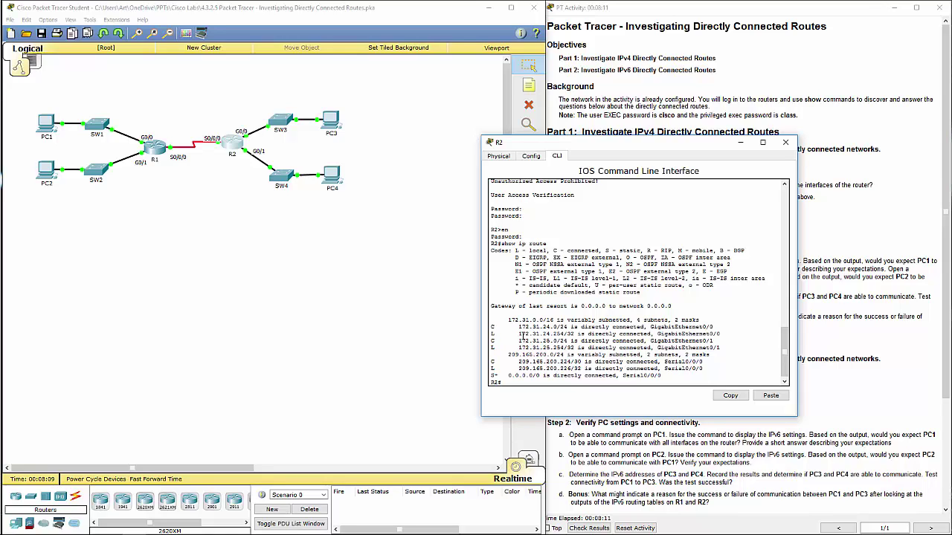
drag(523, 335, 574, 335)
drag(521, 348, 491, 348)
drag(574, 344, 577, 347)
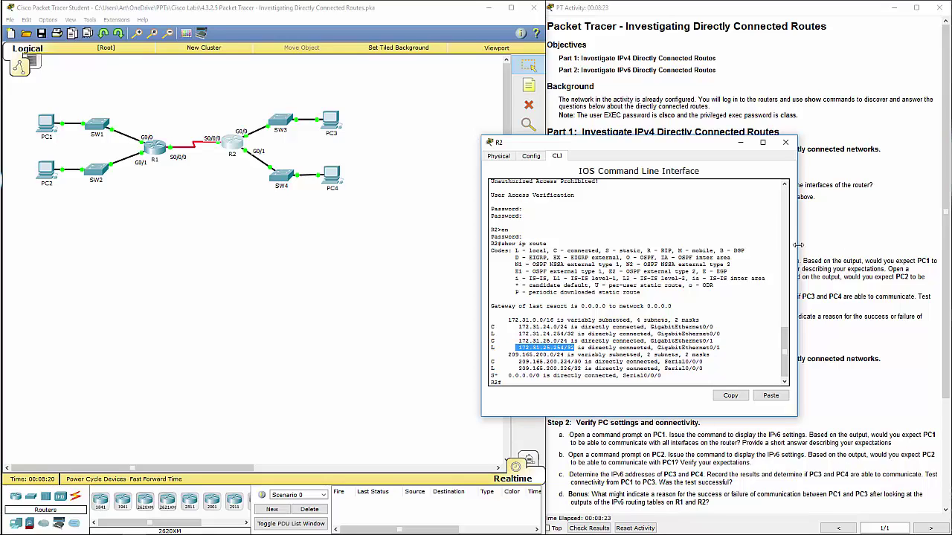
click(787, 156)
click(784, 143)
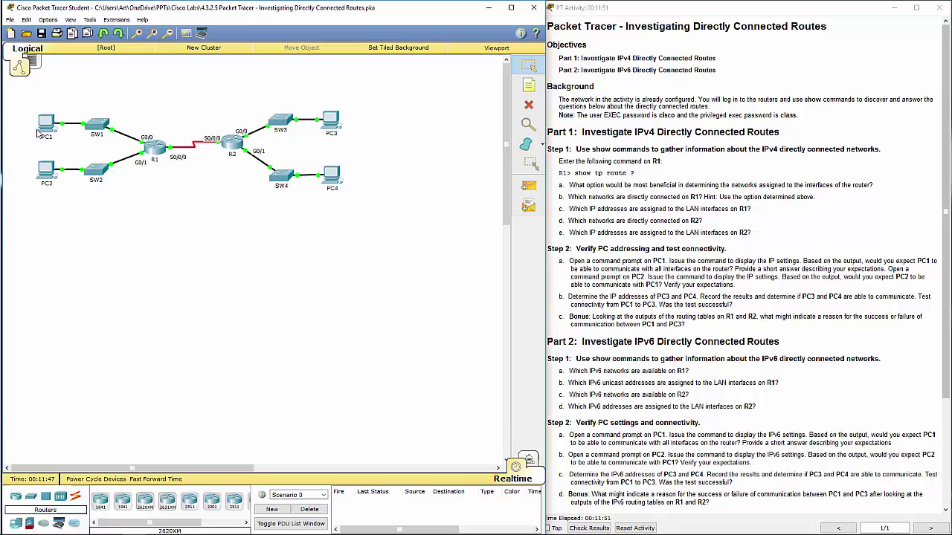
Open PC1's Command Prompt and highlight its 172.31.20.10 address and link-local IPv6 address
click(43, 125)
click(677, 193)
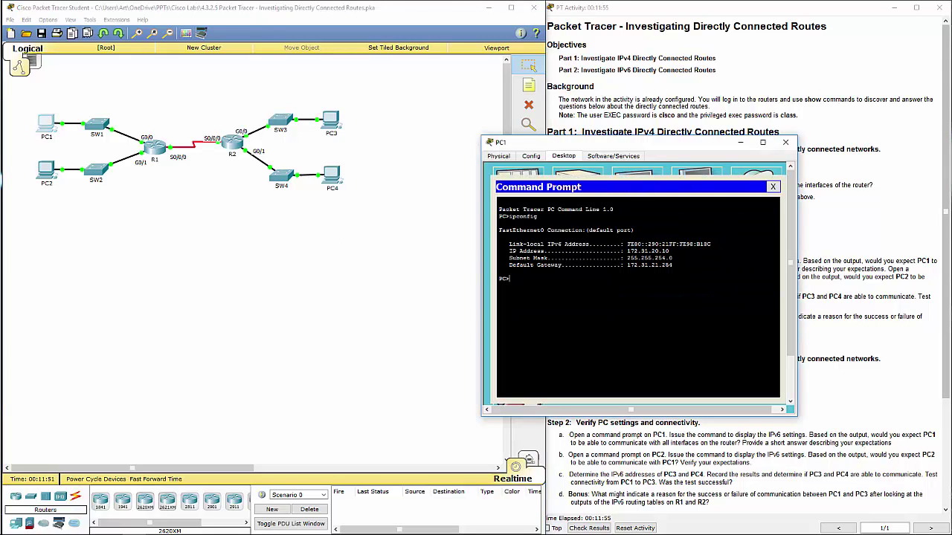
drag(627, 251, 669, 251)
drag(627, 244, 711, 244)
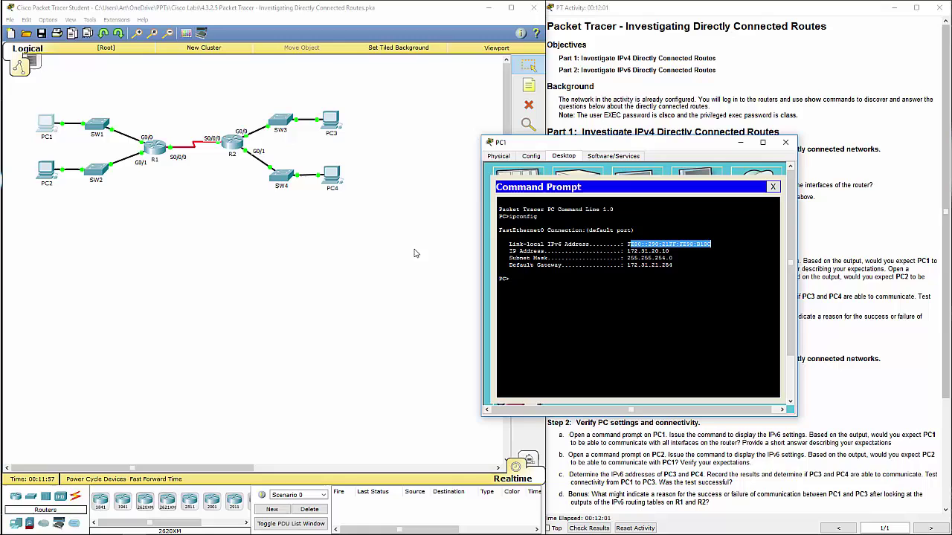
Run ipconfig in PC2's Command Prompt and highlight its address 172.31.22.10
click(45, 170)
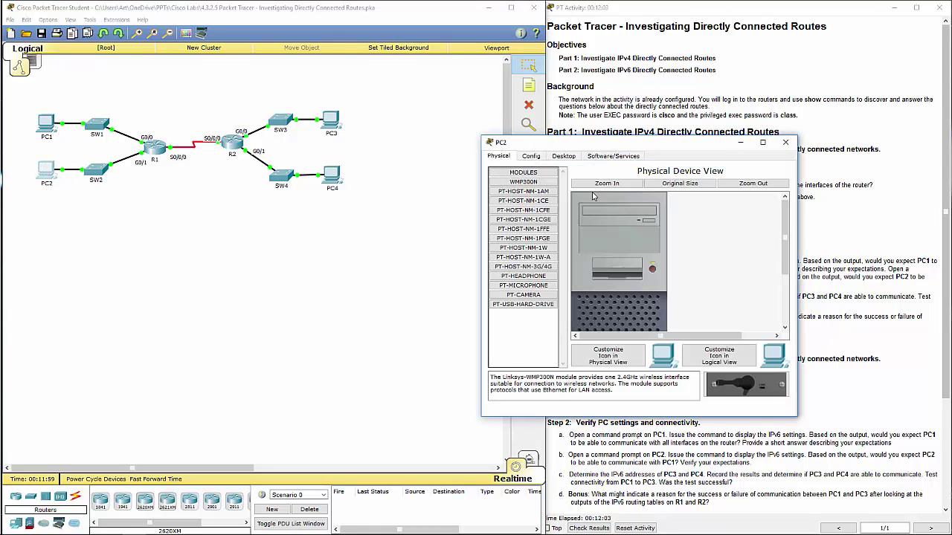
click(584, 157)
click(563, 156)
drag(619, 146, 330, 146)
click(665, 145)
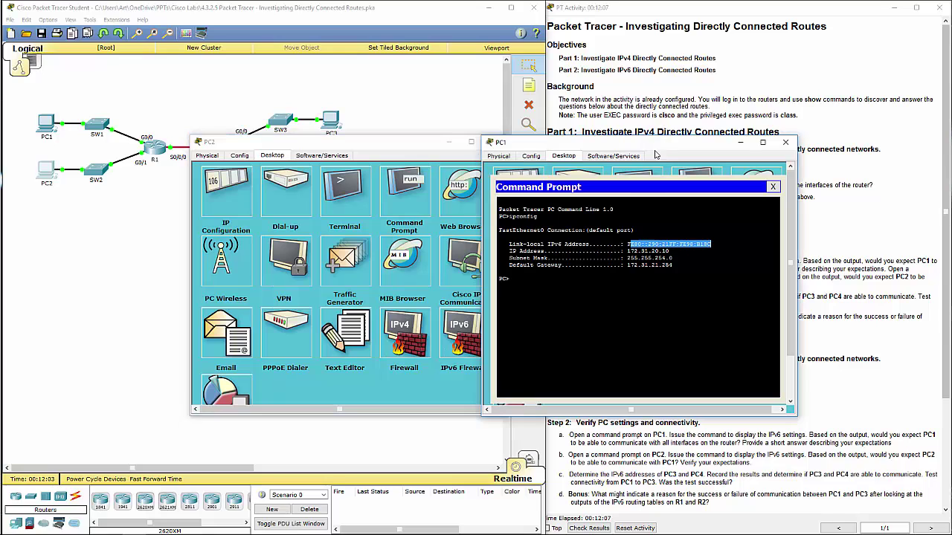
click(389, 181)
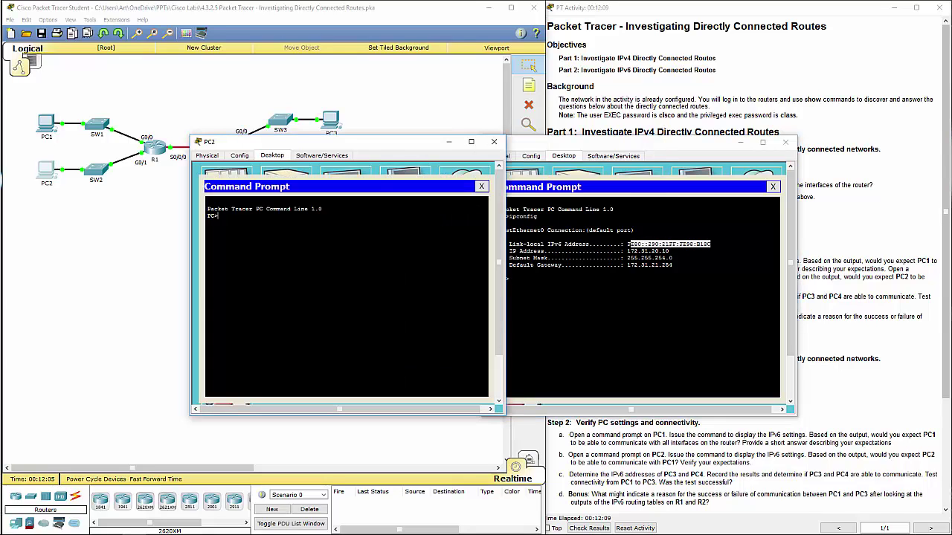
text(ipconfig)
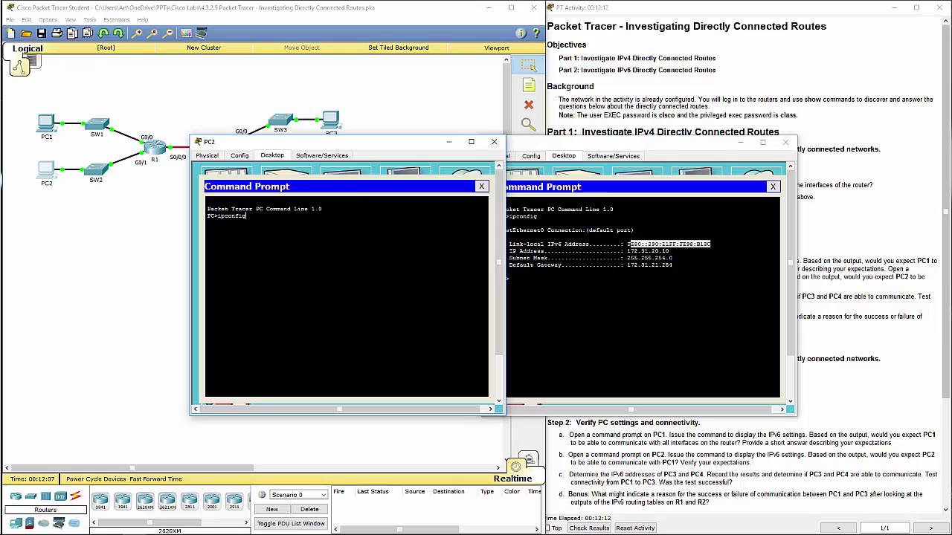
key(Return)
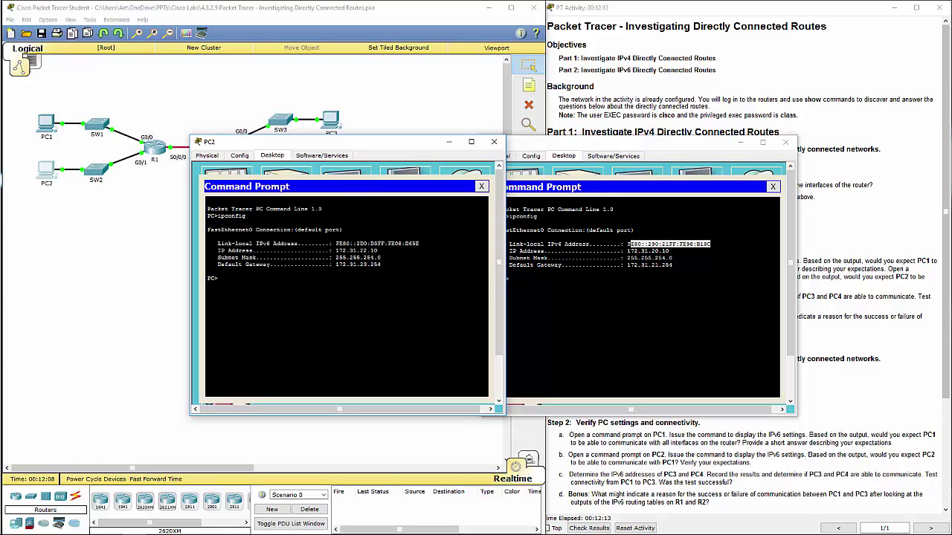
drag(377, 250, 336, 251)
click(218, 278)
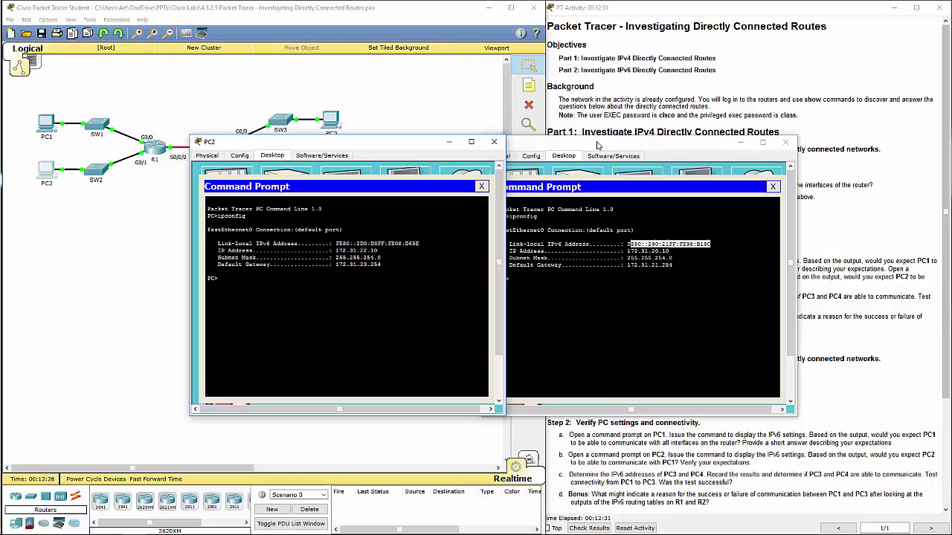
Move the PC1 and PC2 windows to the right and open PC3's desktop at upper left
drag(598, 144, 716, 38)
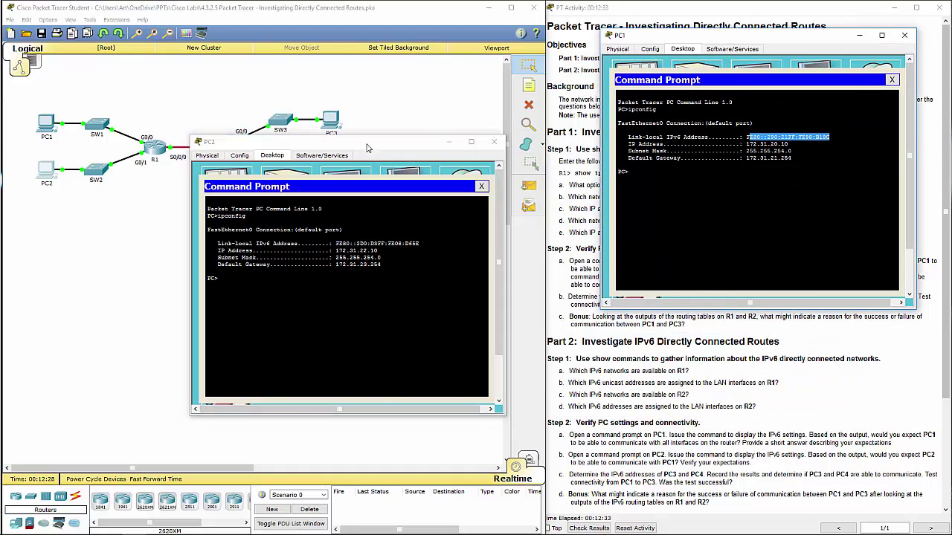
drag(365, 147, 783, 310)
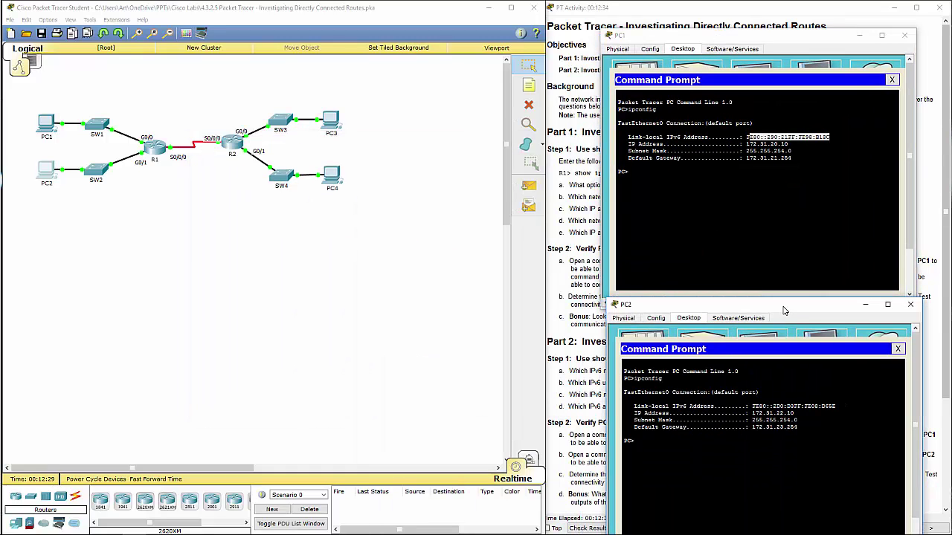
click(332, 122)
click(565, 156)
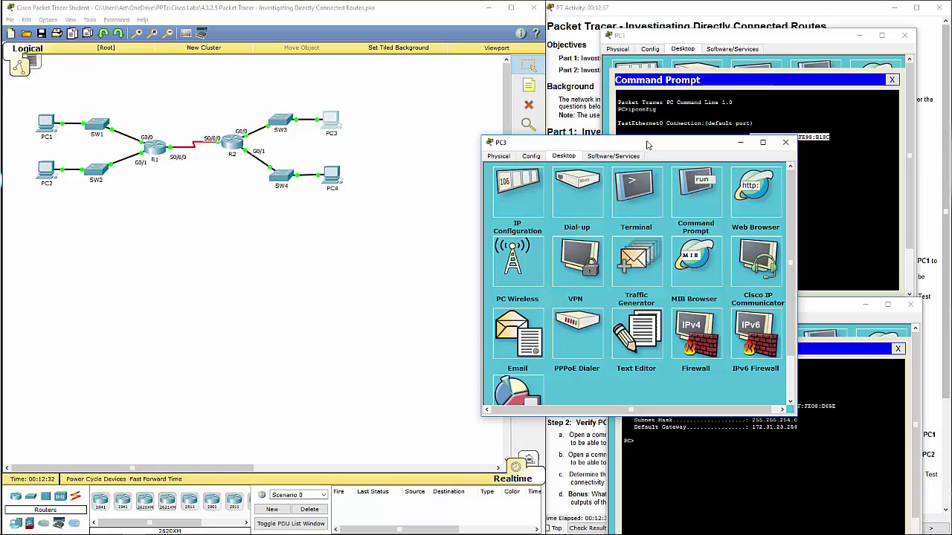
drag(647, 145, 172, 76)
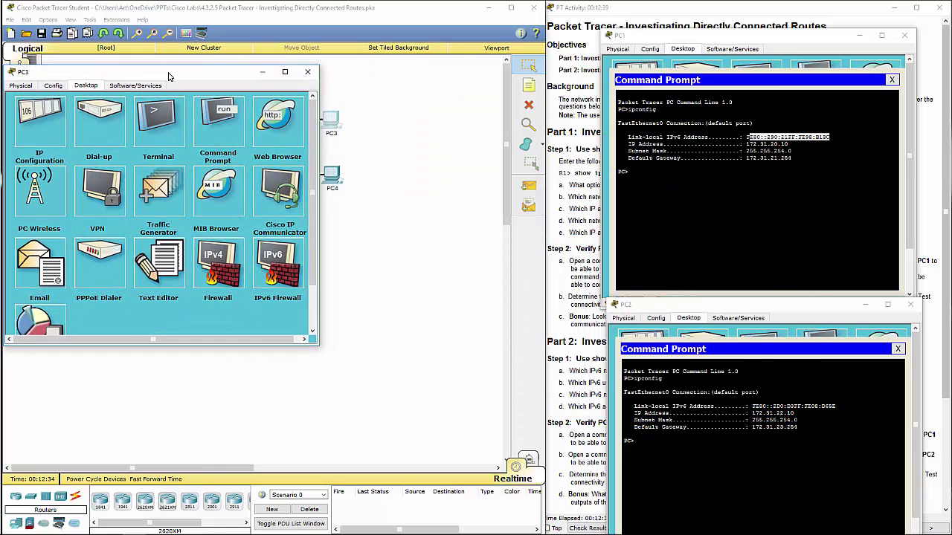
Run ipconfig on PC3 and highlight the network and host parts of 172.31.24.10
click(226, 134)
text(p)
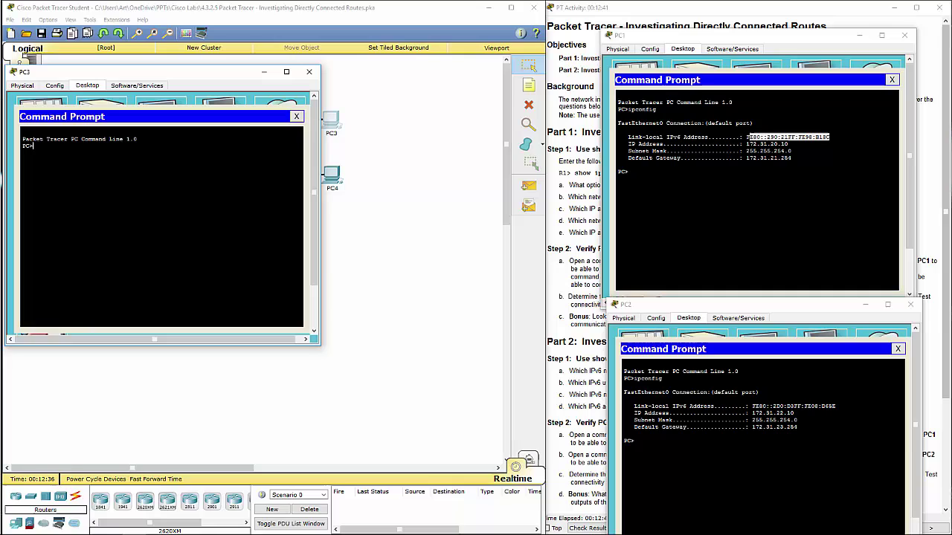
text(pconfig)
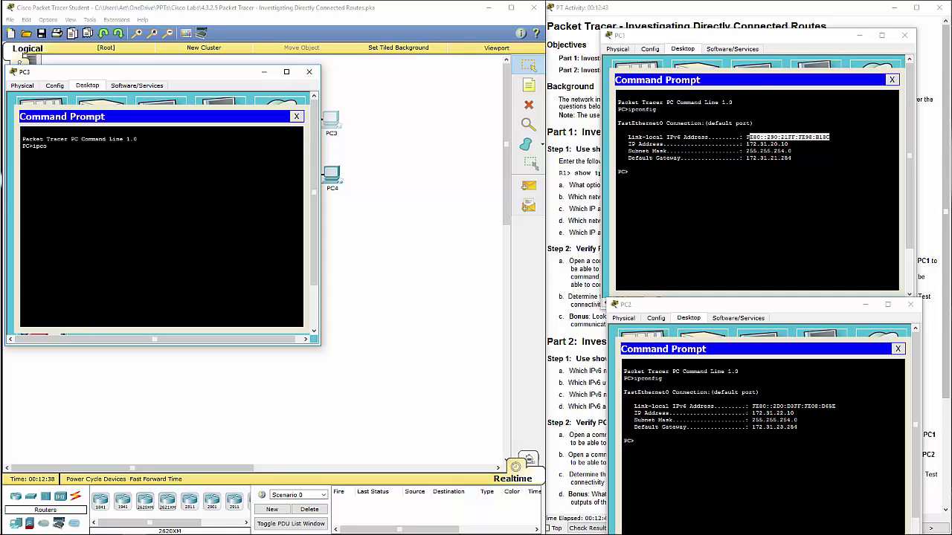
key(Return)
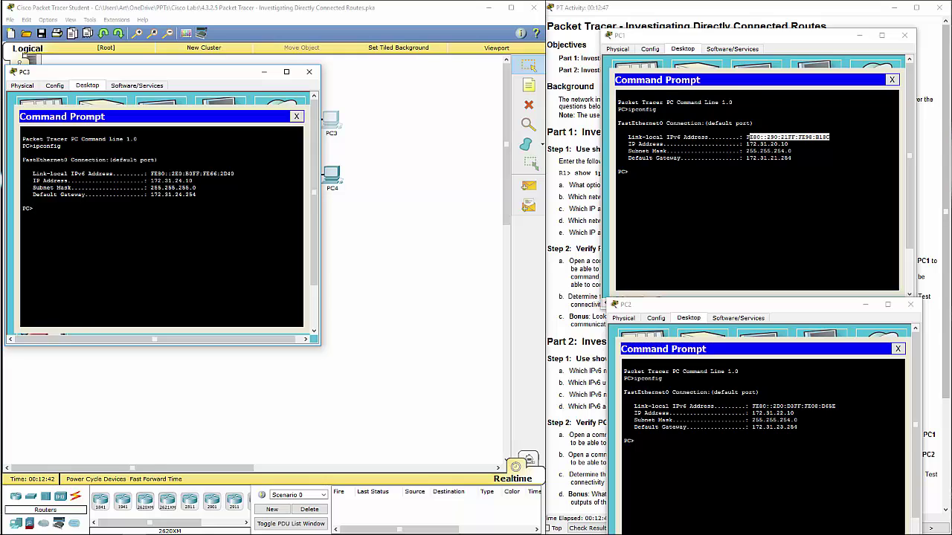
drag(185, 181, 193, 181)
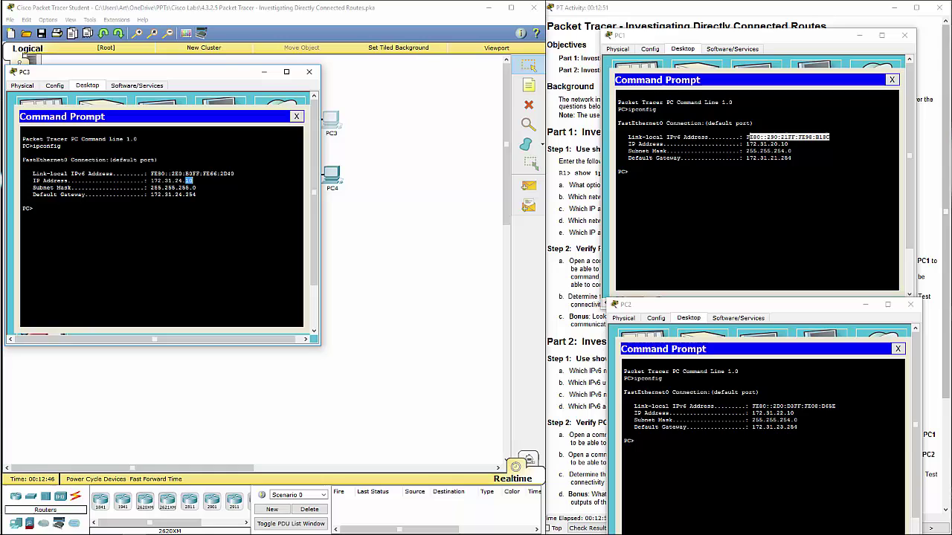
drag(151, 181, 183, 180)
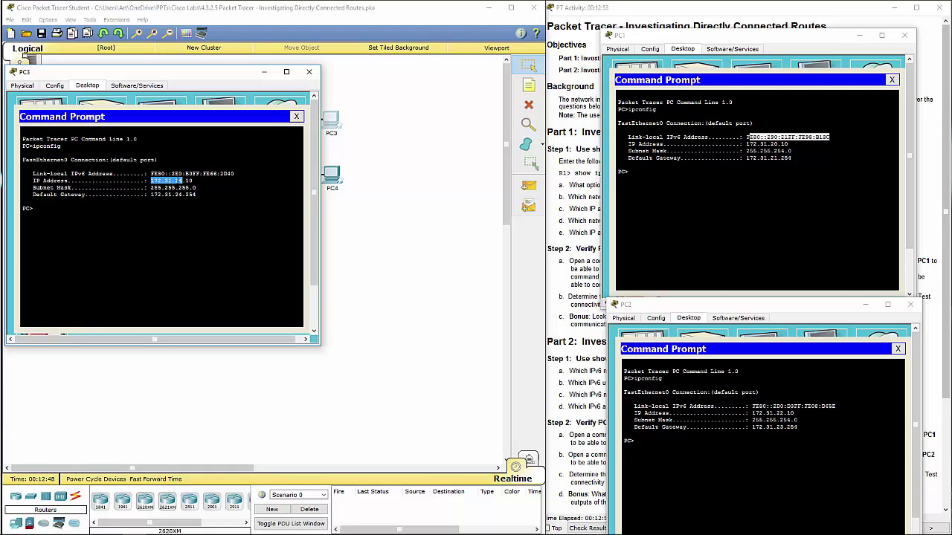
Run ipconfig in PC4's Command Prompt and highlight its address 172.31.25.10
click(329, 179)
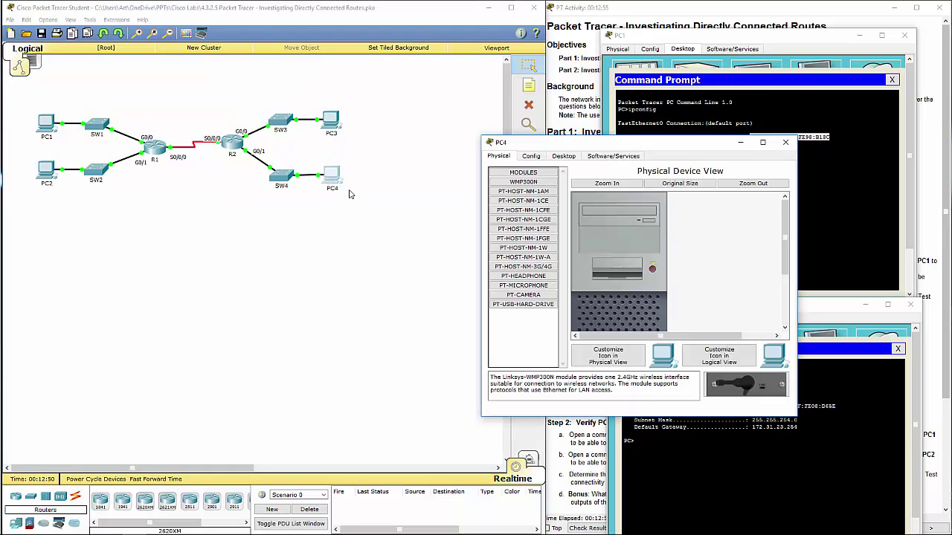
click(565, 157)
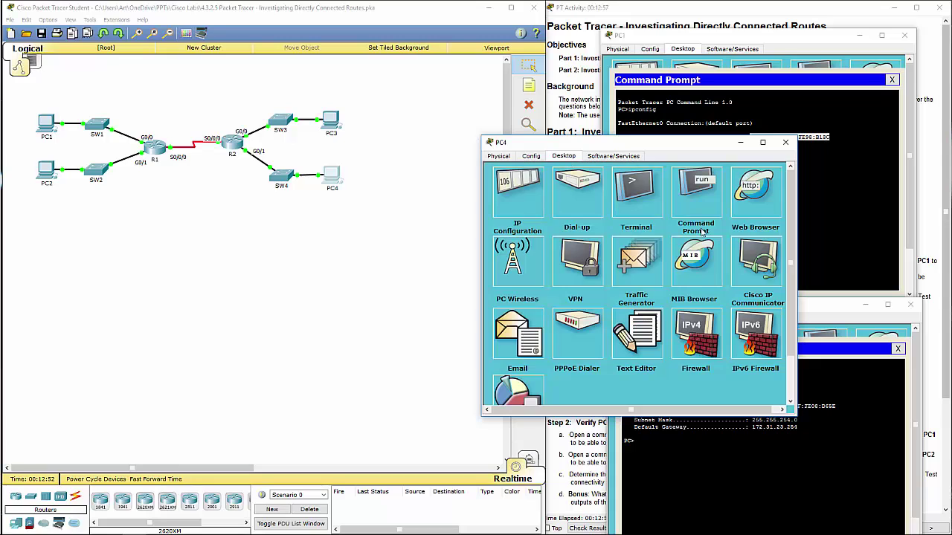
click(693, 206)
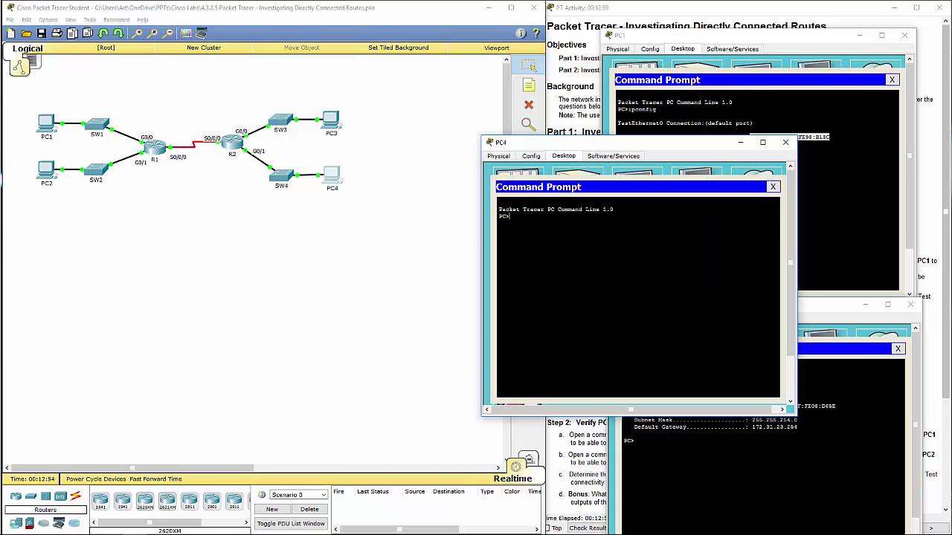
text(ipconfig)
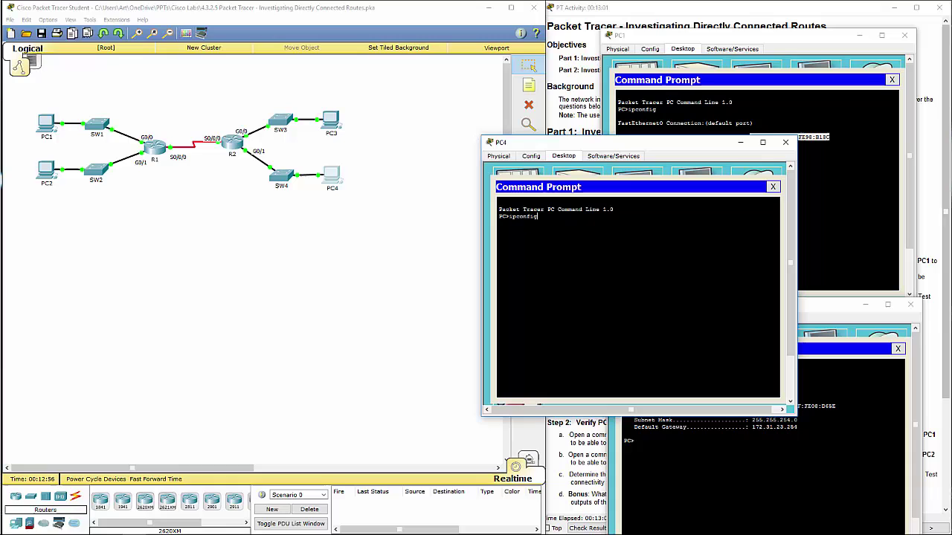
key(Return)
drag(638, 251, 663, 252)
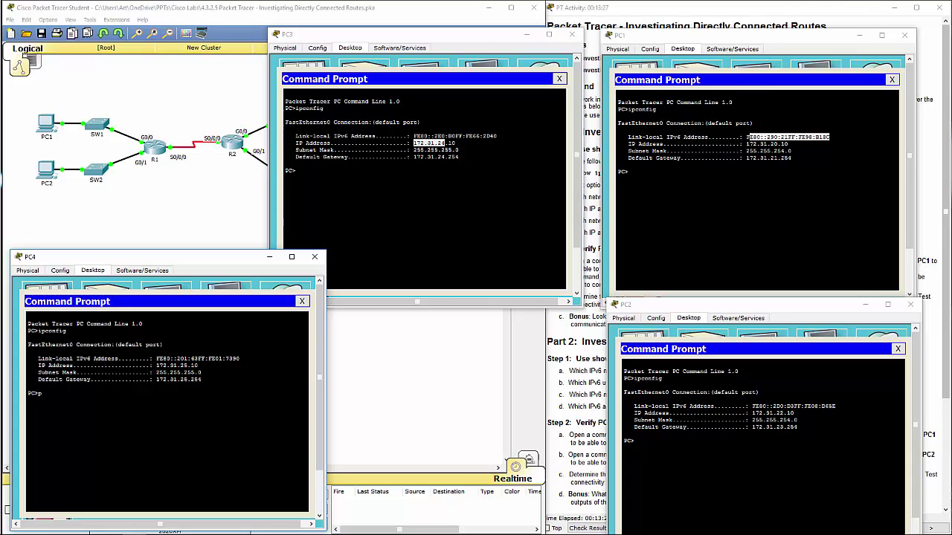
Ping PC1 at 172.31.20.10 twice from PC4 using its copied IP address
text(ing)
mouse_move(744, 143)
mouse_down()
mouse_move(774, 144)
mouse_move(745, 143)
mouse_up()
click(781, 144)
right_click(754, 146)
click(777, 151)
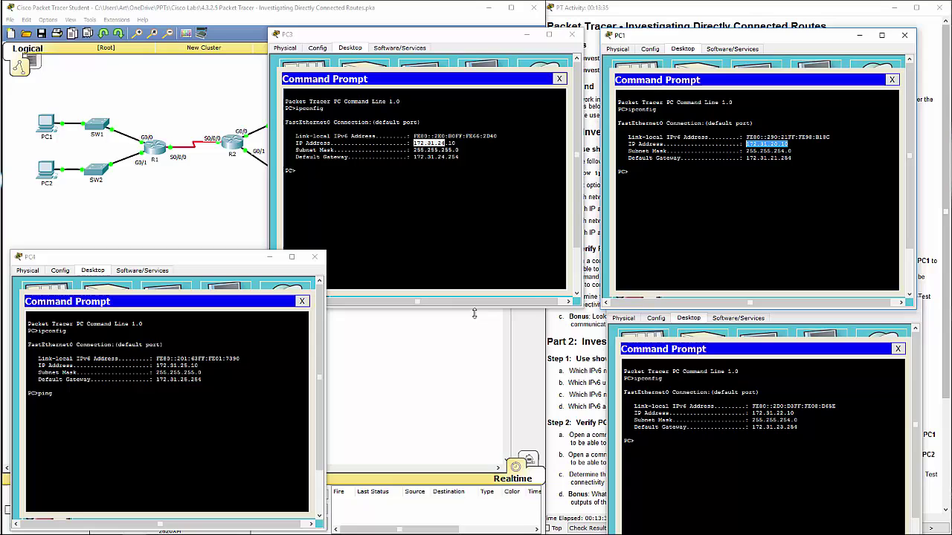
click(120, 400)
right_click(120, 400)
click(136, 415)
key(Return)
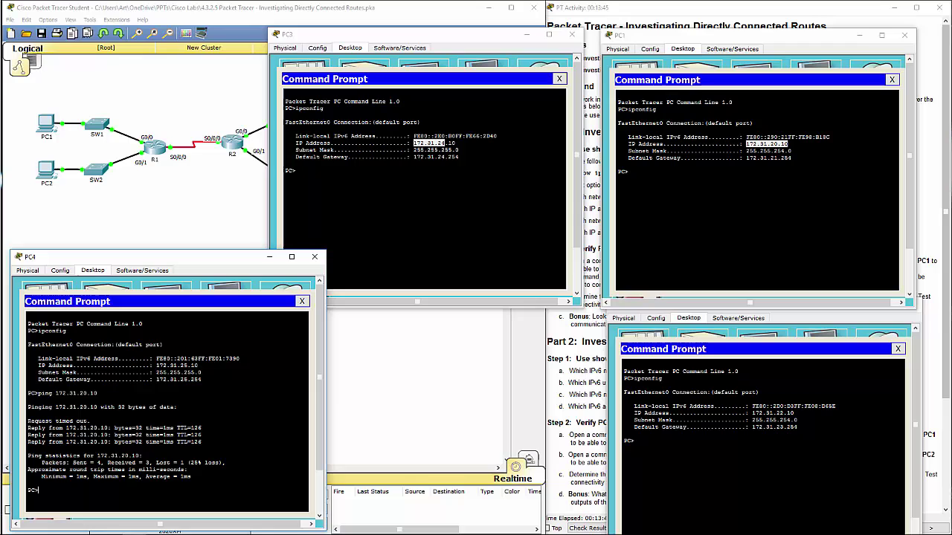
key(Up)
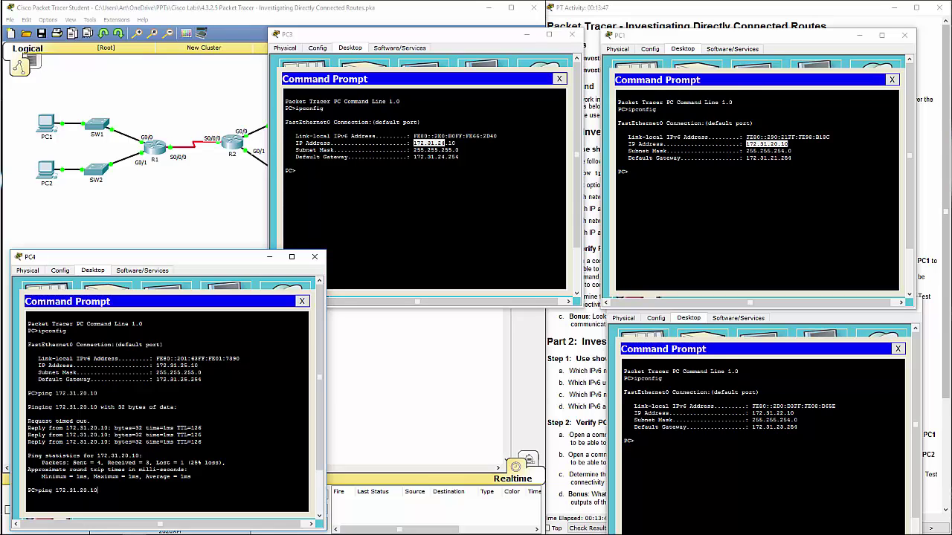
key(Return)
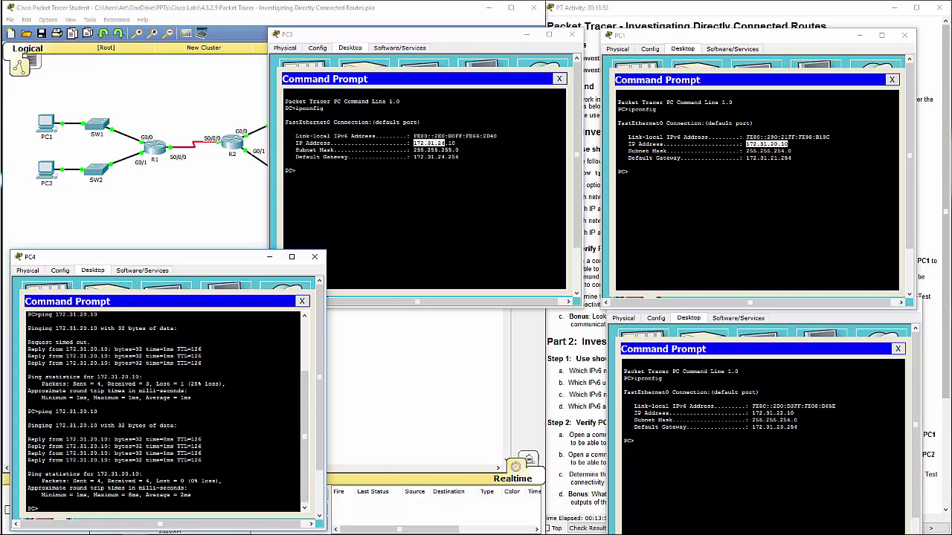
Ping PC2 at 172.31.22.10 twice from PC4
text(ping)
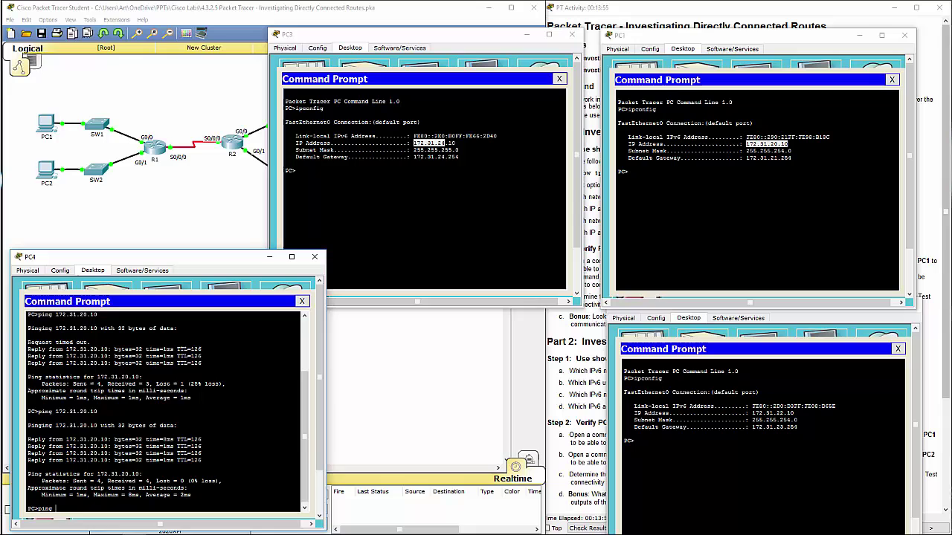
click(629, 441)
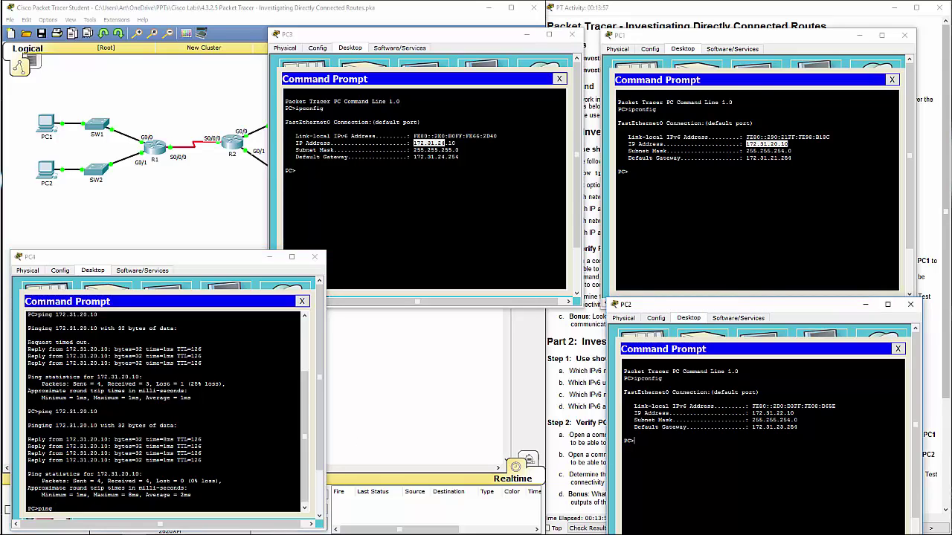
drag(795, 413, 752, 412)
right_click(751, 413)
click(770, 417)
click(744, 223)
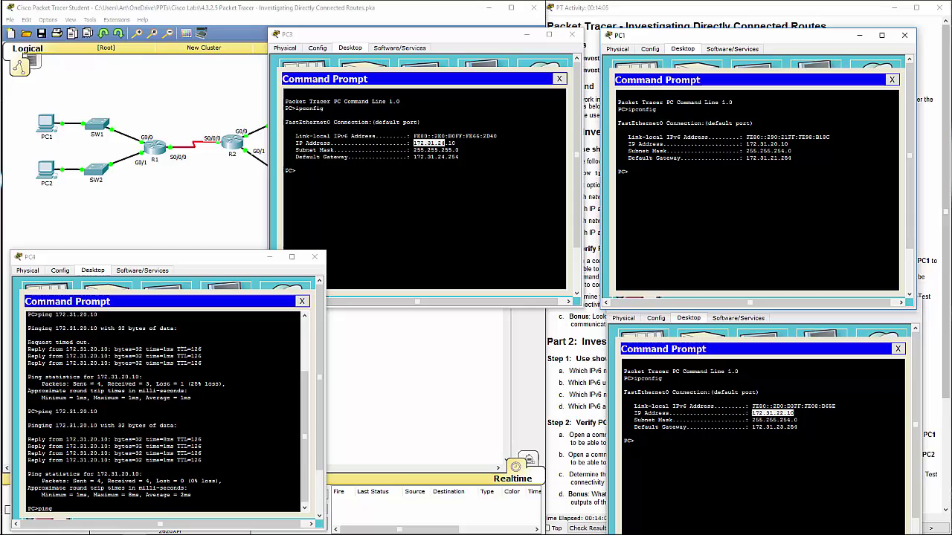
click(280, 261)
text(172.31.22.10)
key(Return)
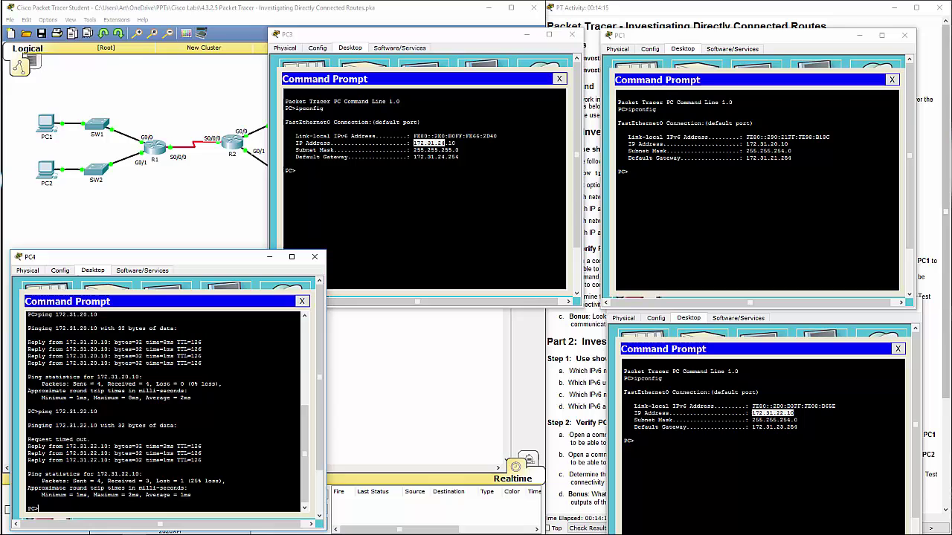
key(Up)
key(Return)
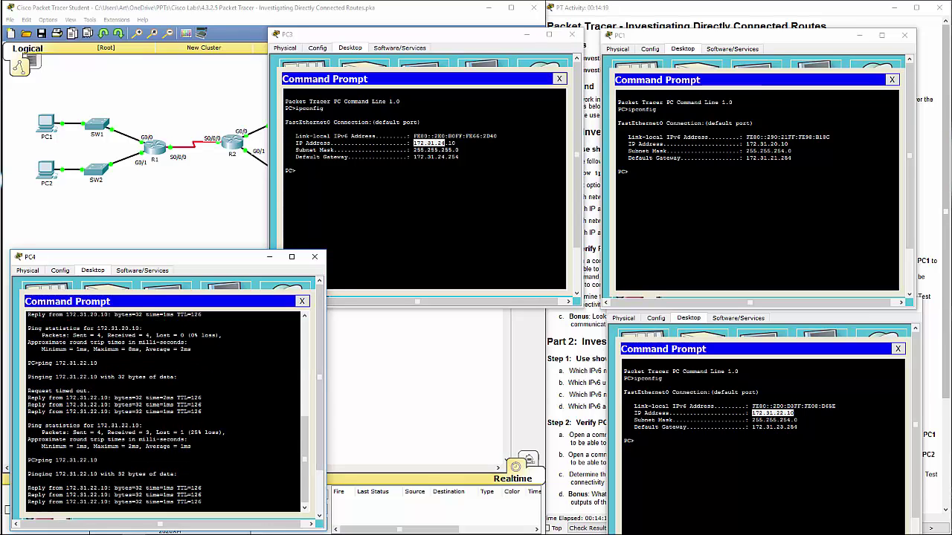
Ping PC2 at 172.31.22.10 from PC3's Command Prompt
click(424, 223)
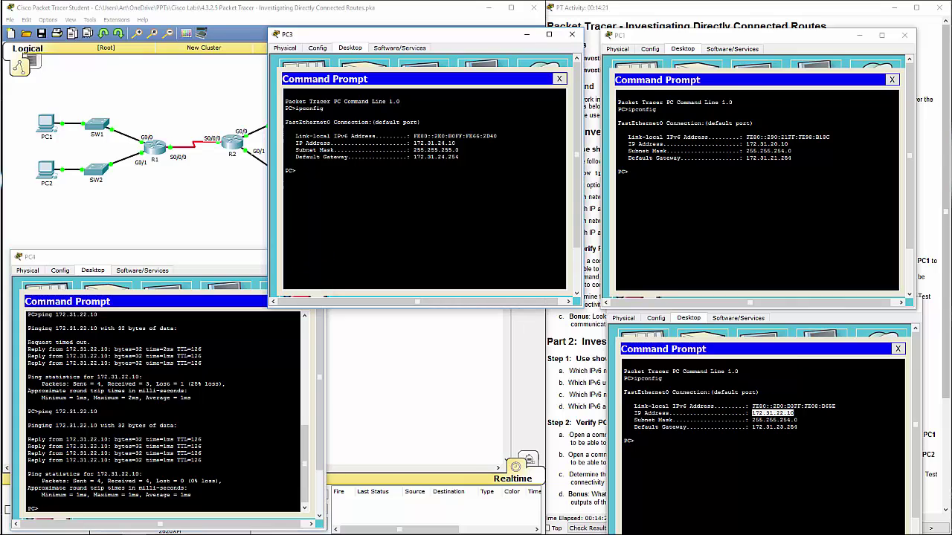
text(ping)
right_click(330, 200)
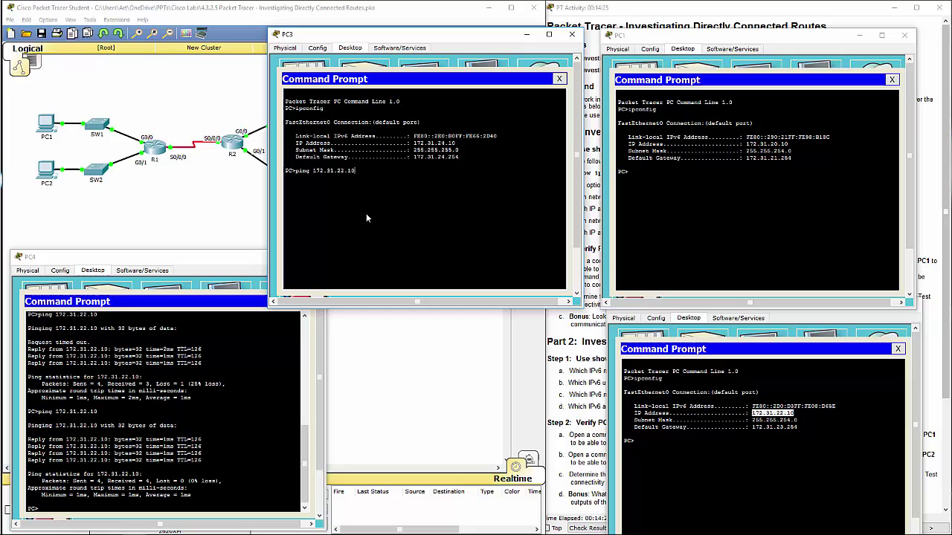
key(Return)
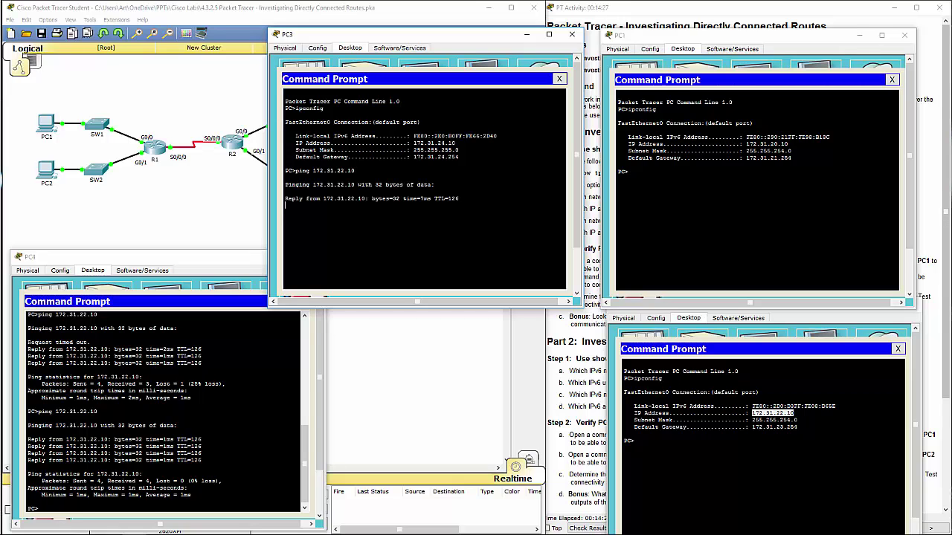
Copy PC1's IP and ping 172.31.20.10 from PC3
drag(787, 143, 746, 144)
right_click(760, 143)
click(773, 148)
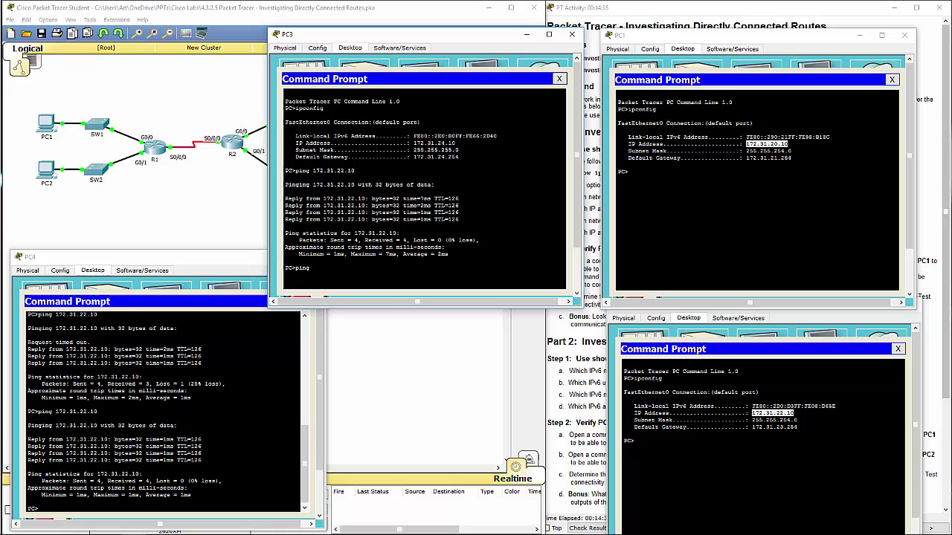
right_click(351, 282)
click(372, 289)
key(Return)
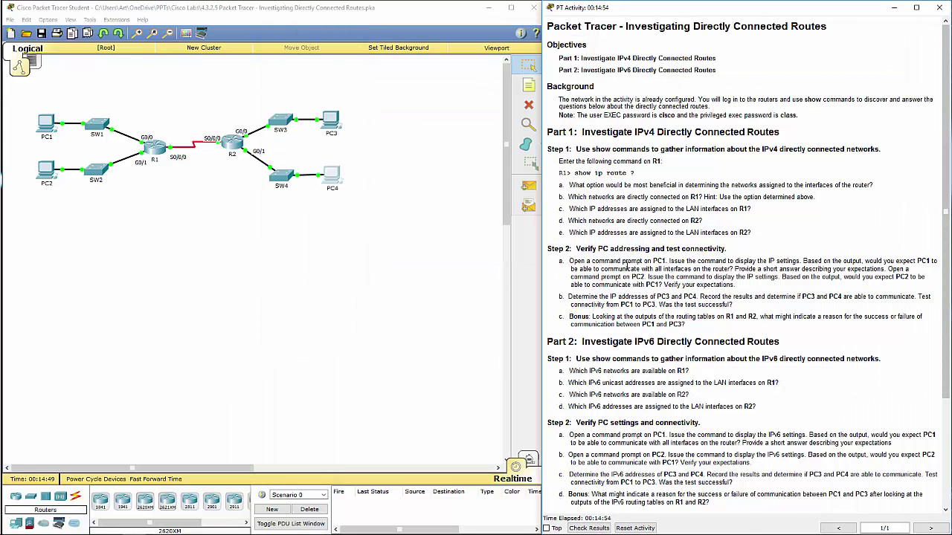
scroll(629, 264, down, 1)
drag(613, 287, 896, 295)
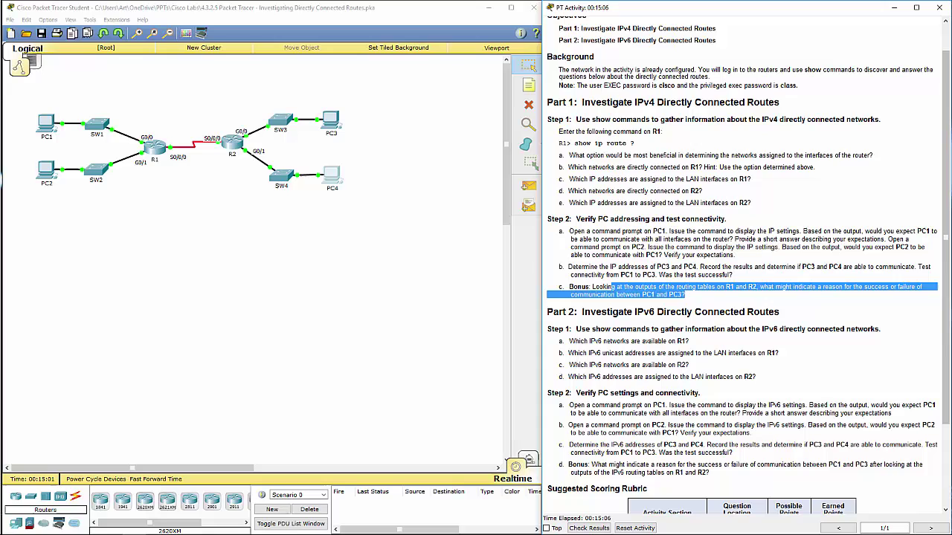
key(alt+Tab)
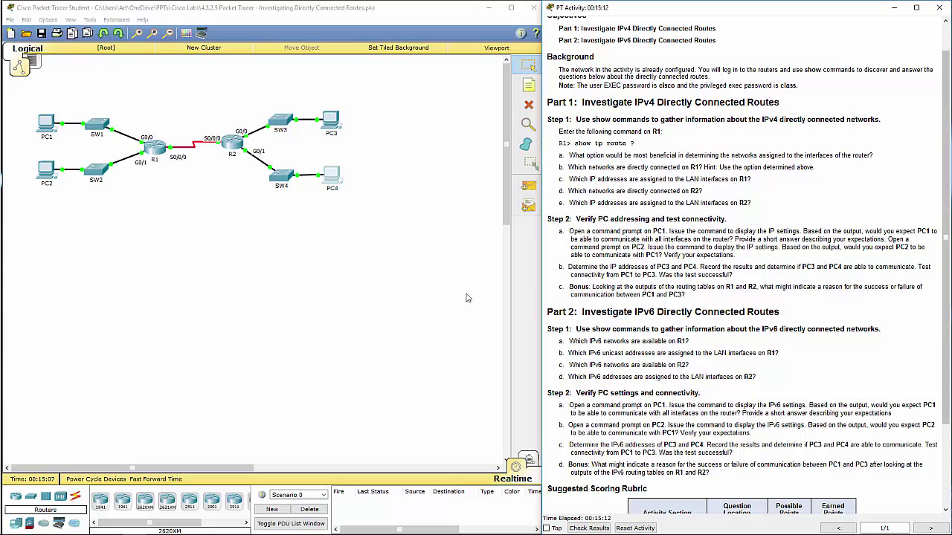
Log in to R1's console, enter enable mode, and run 'show ip route'
click(154, 153)
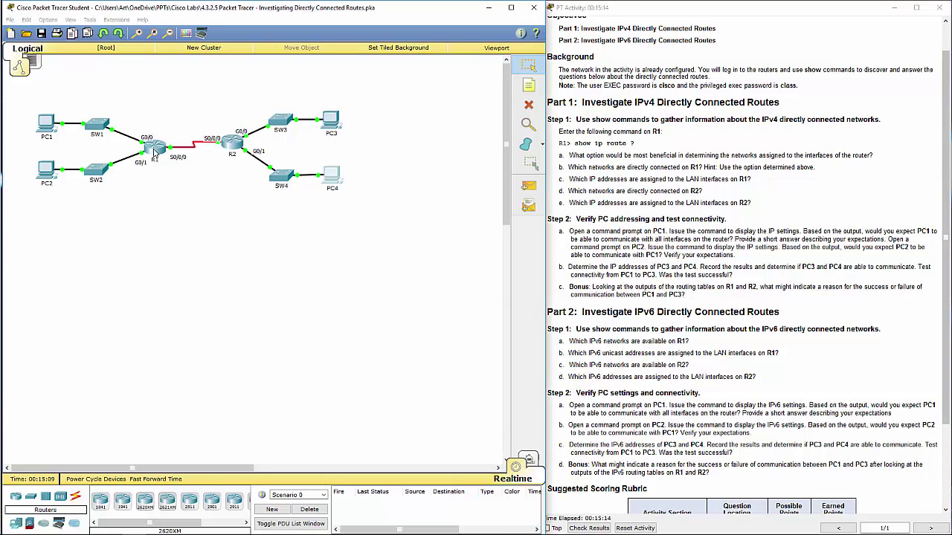
click(155, 153)
key(Return)
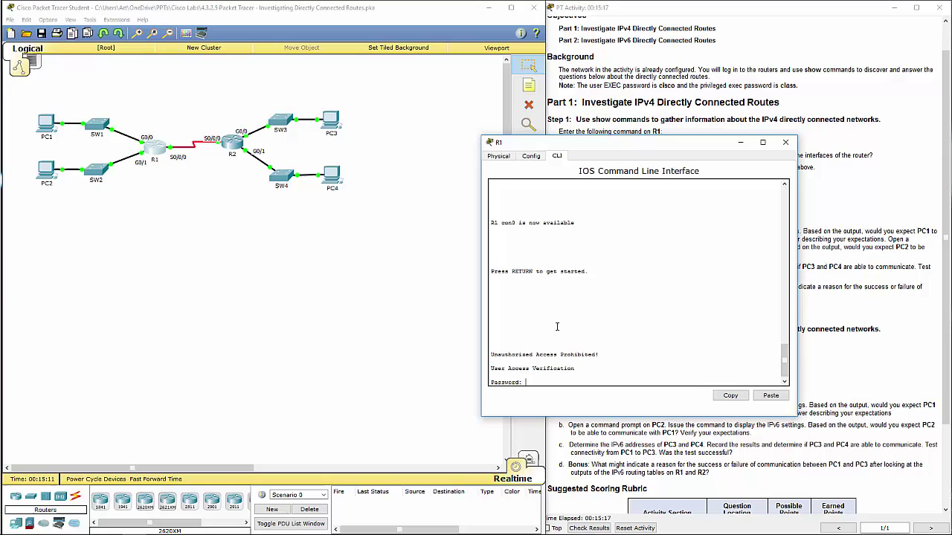
key(Return)
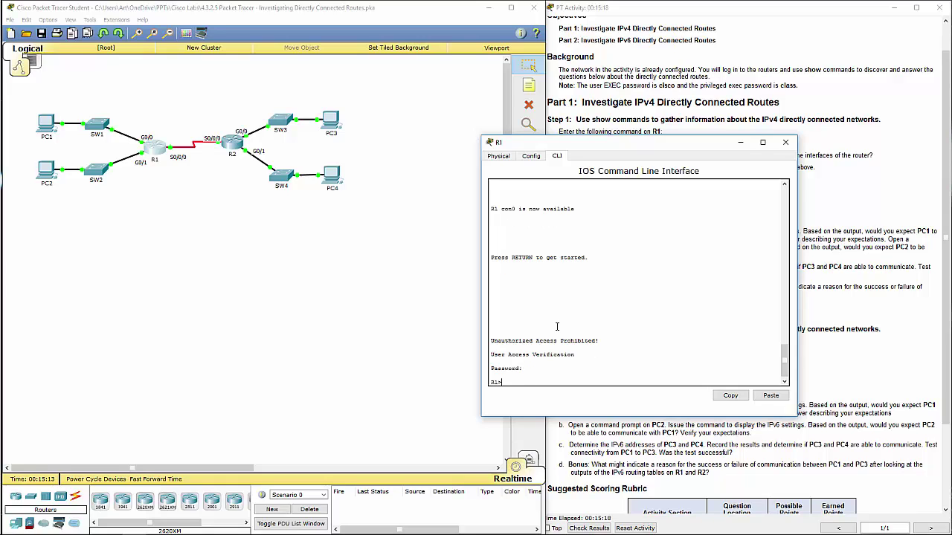
text(en)
key(Return)
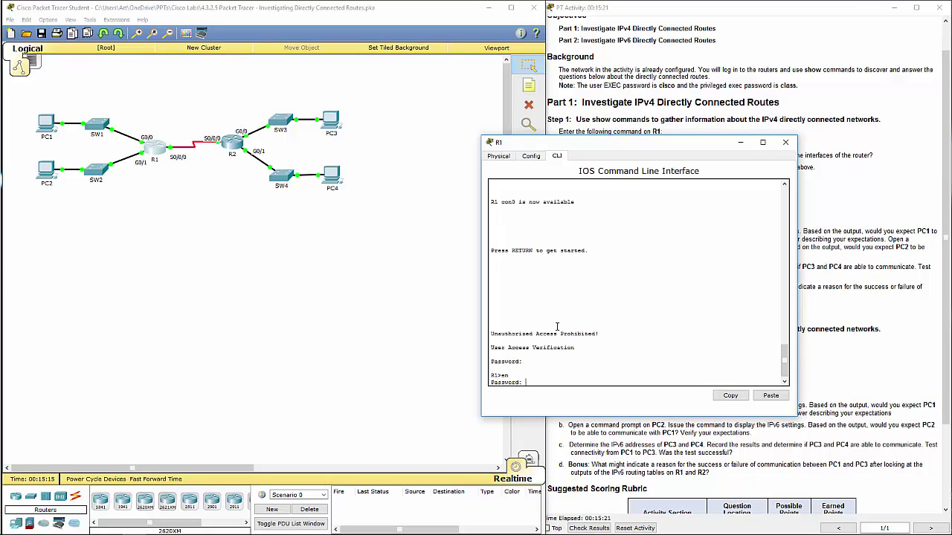
key(Return)
text(s)
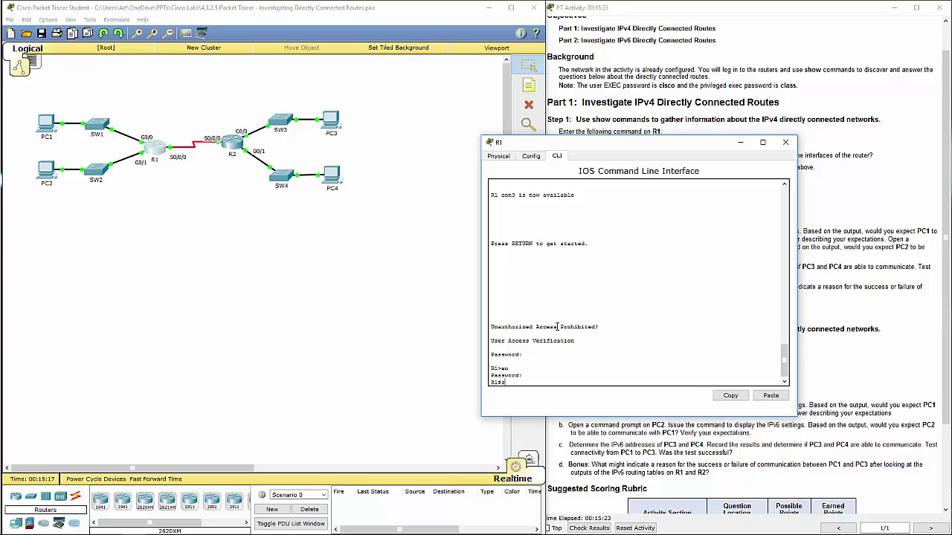
text(how ip route)
key(Return)
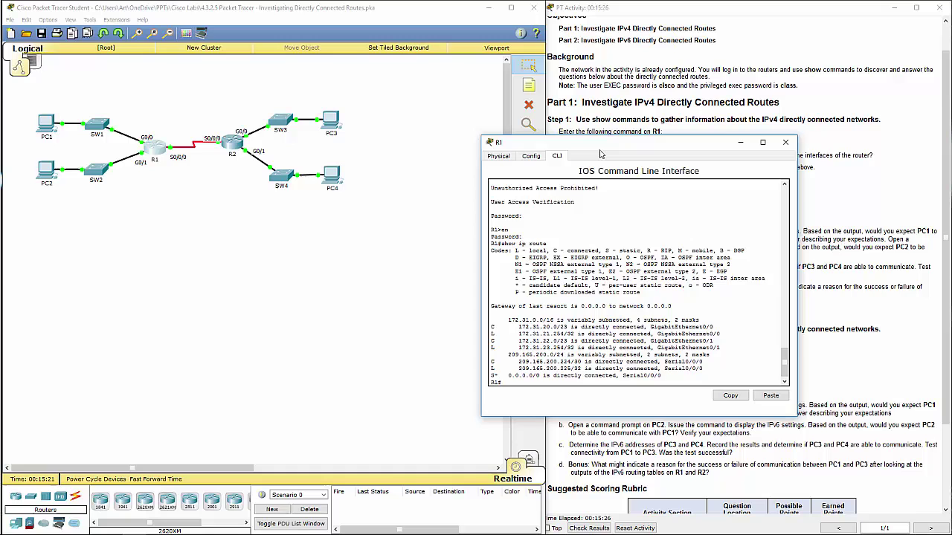
Open R2's console and arrange the R1 and R2 windows side by side
drag(599, 145, 697, 137)
click(235, 154)
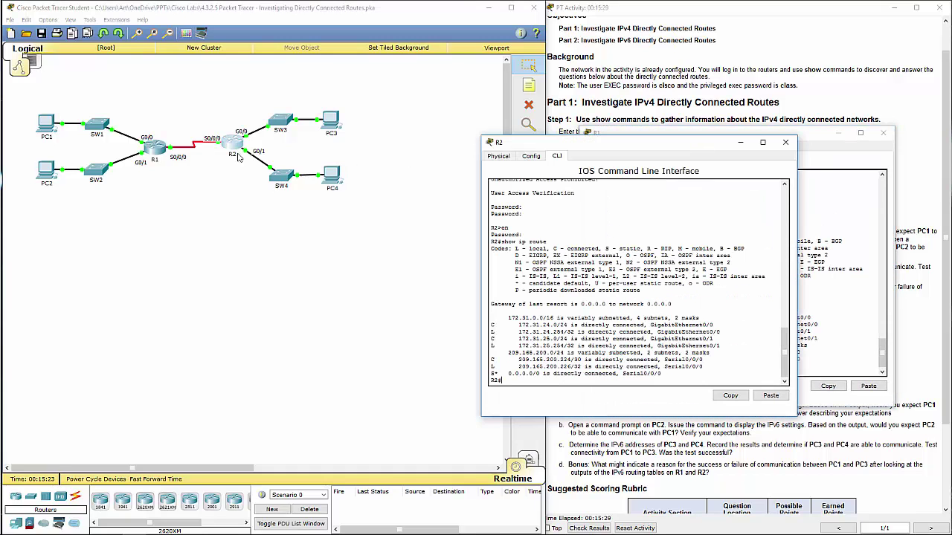
drag(629, 146, 576, 168)
click(625, 140)
drag(624, 140, 167, 150)
drag(473, 168, 493, 151)
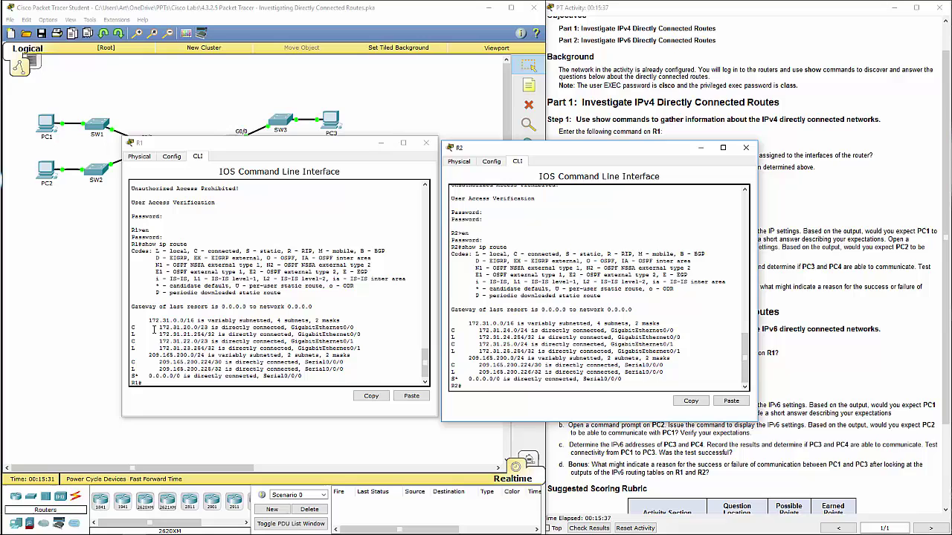
Highlight R1's four connected LAN routes and the 0.0.0.0/0 default route via Serial0/0/0
drag(168, 327, 388, 345)
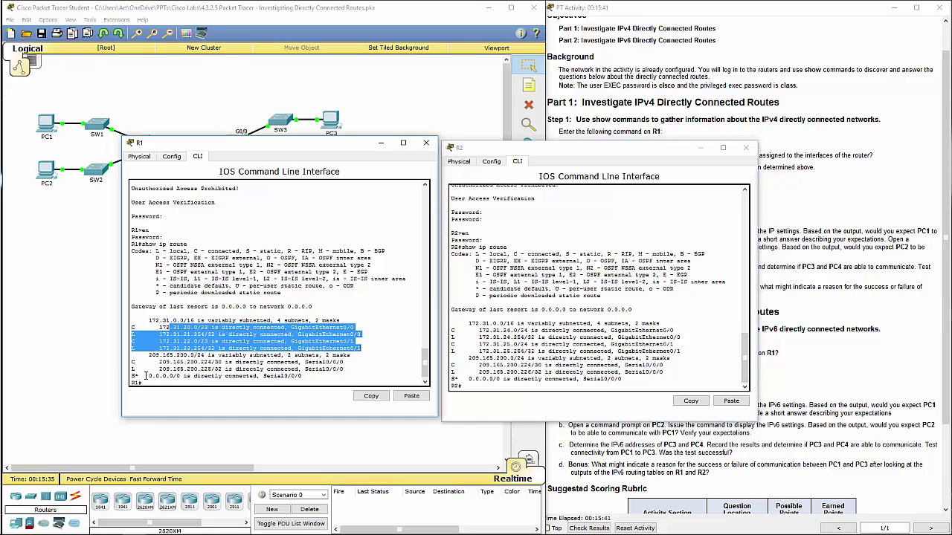
drag(145, 375, 321, 376)
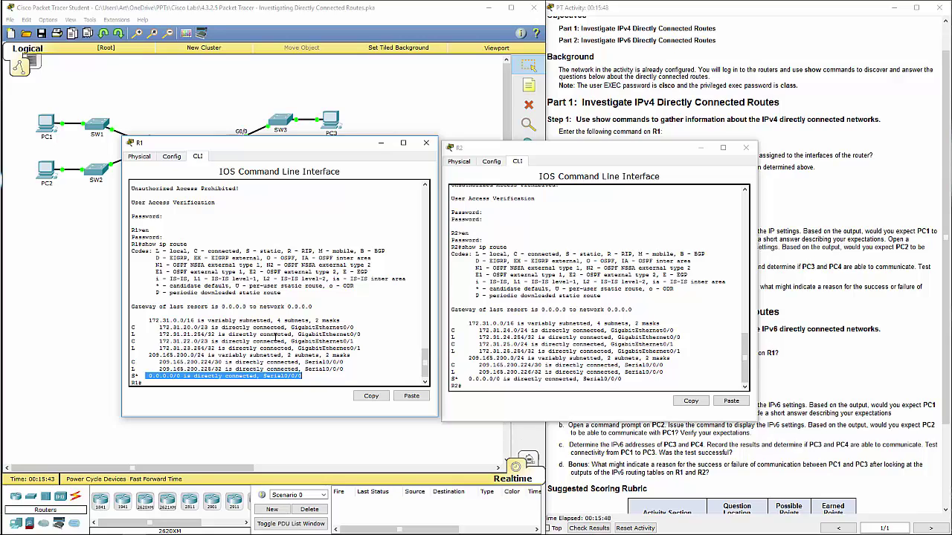
click(274, 381)
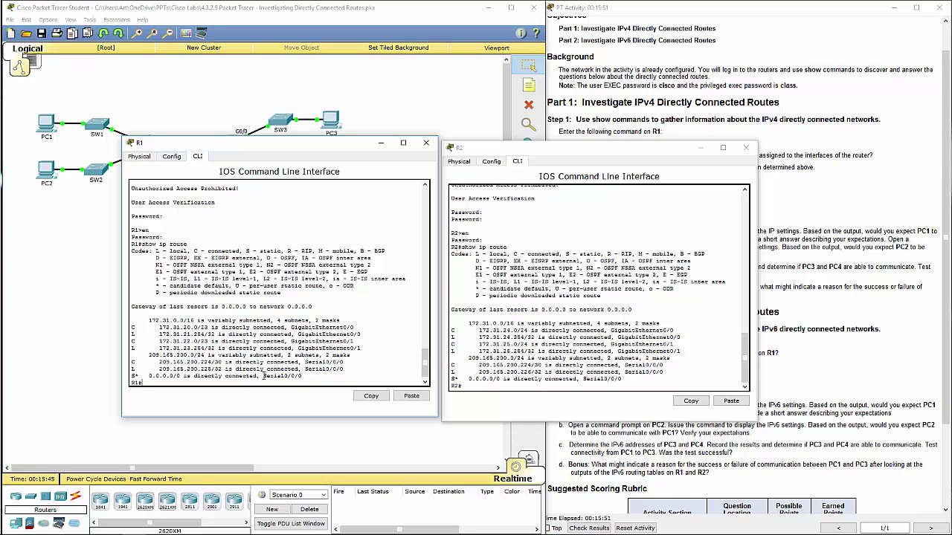
drag(263, 376, 302, 376)
click(580, 386)
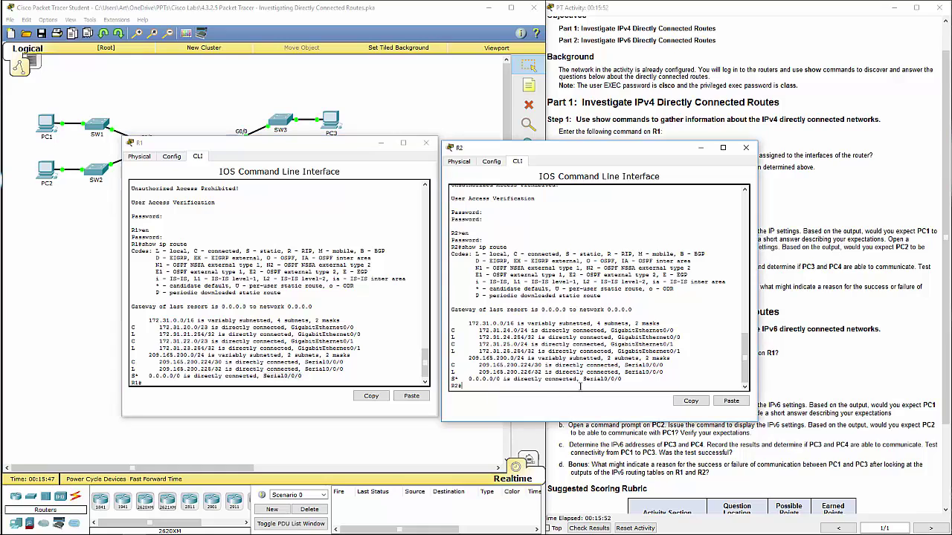
drag(311, 144, 643, 187)
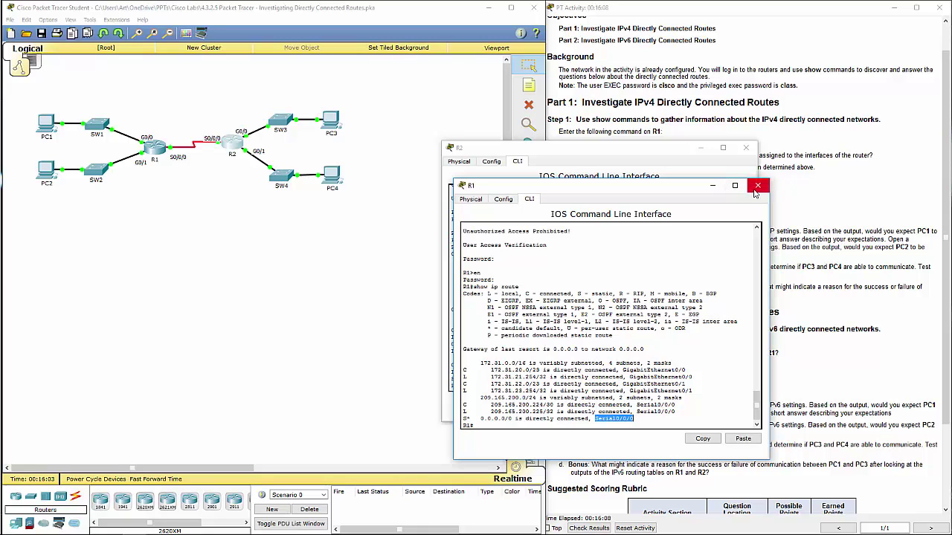
Close the R1 and R2 consoles and scroll the instructions down to the Part 2 section
click(756, 192)
click(746, 147)
scroll(646, 293, down, 1)
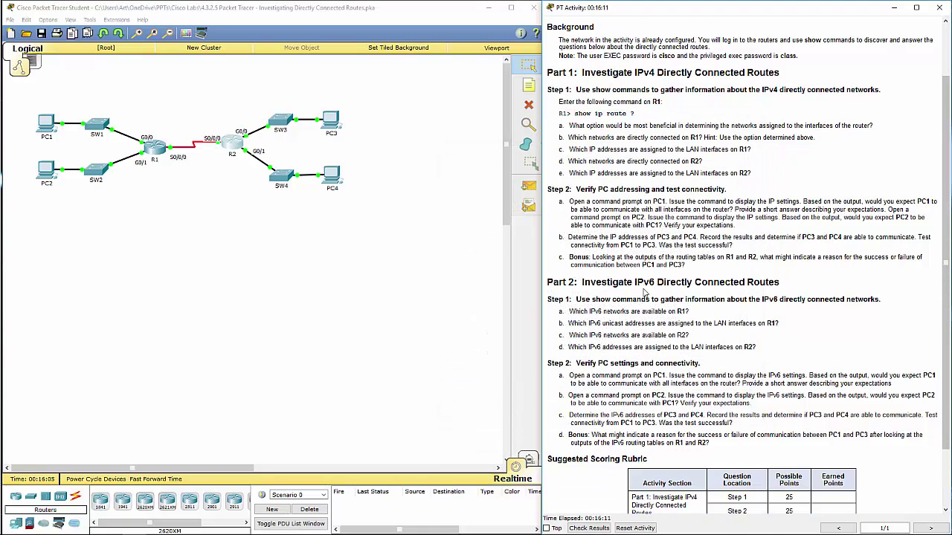
scroll(645, 292, down, 2)
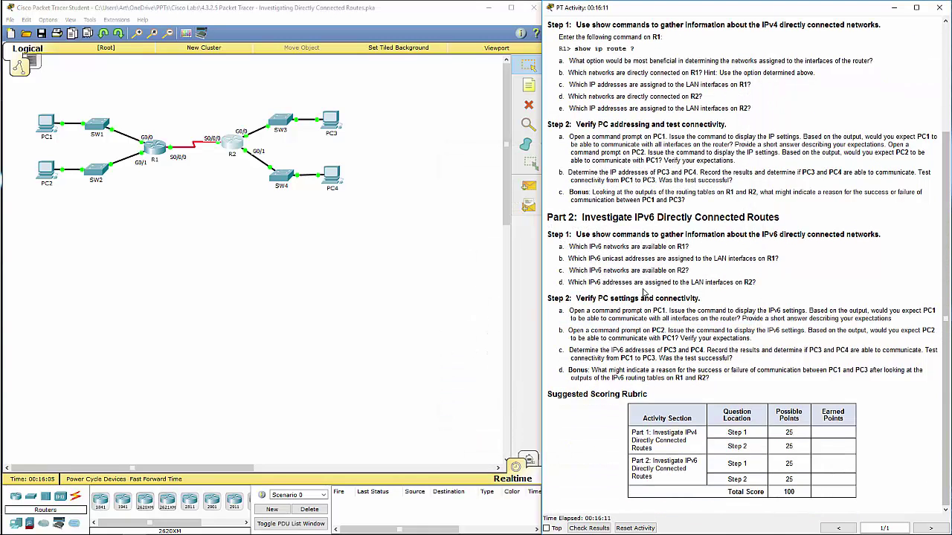
double_click(562, 217)
click(590, 247)
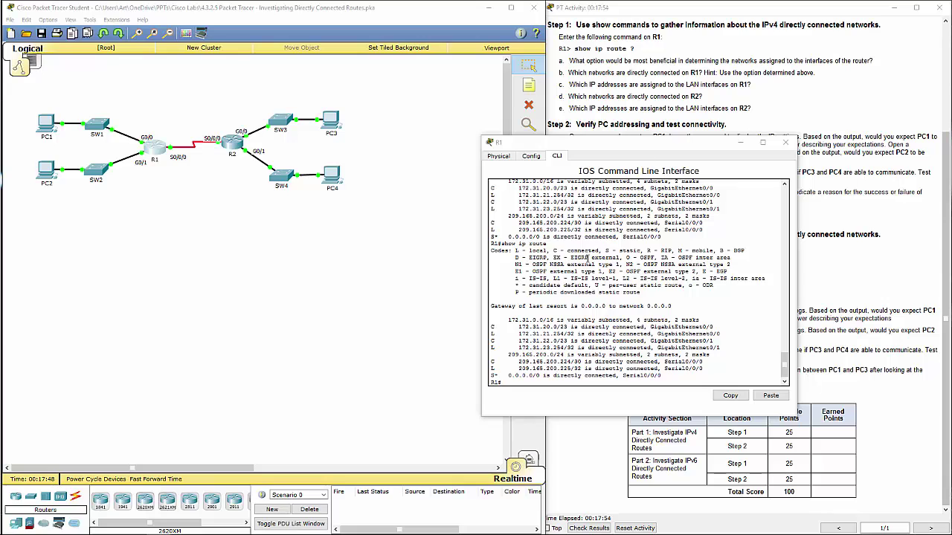
Run 'show ipv6 route' on R1 and highlight its routes through the Null0 entry
click(565, 318)
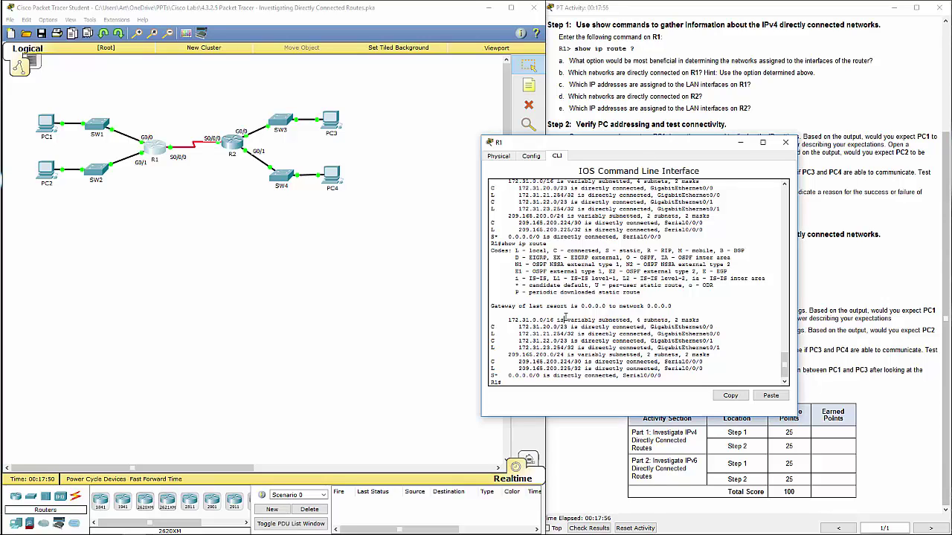
text(show ipv6 route)
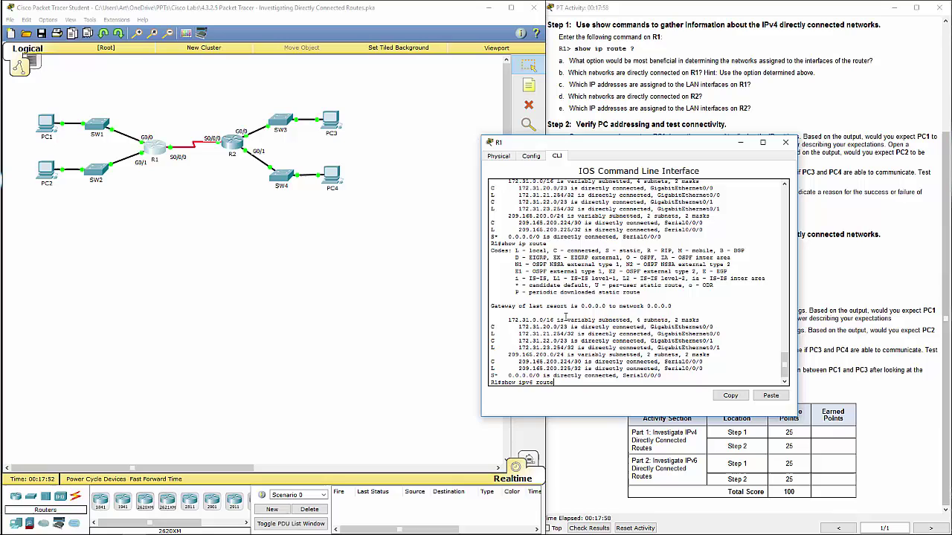
key(Return)
key(space)
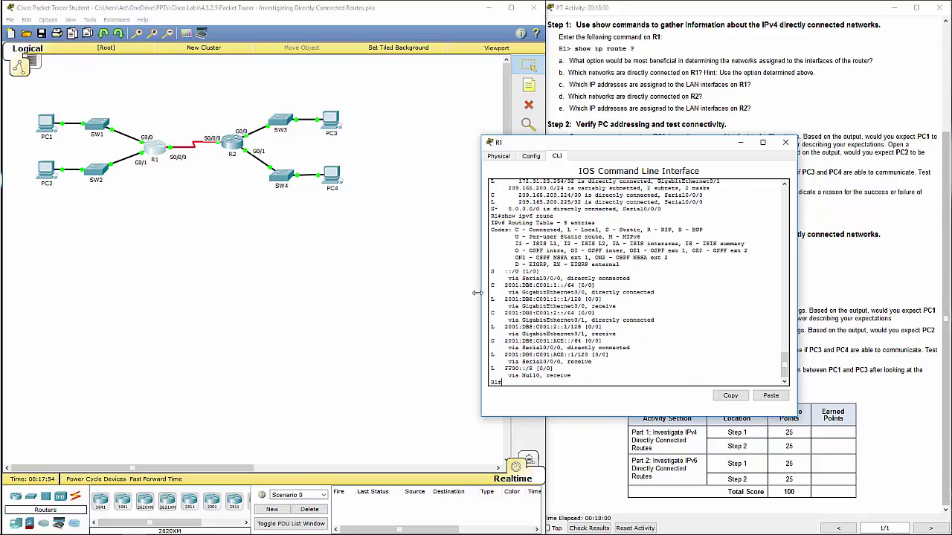
drag(521, 271, 628, 375)
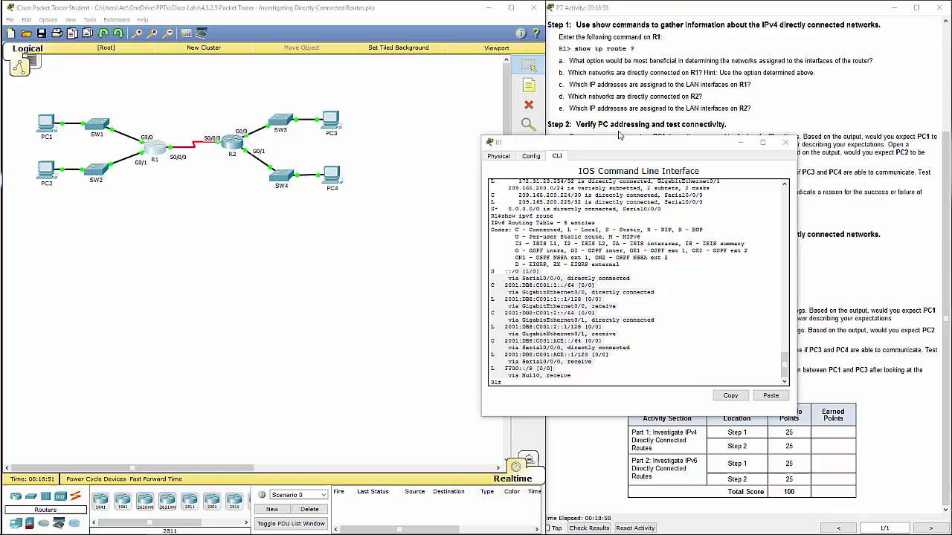
drag(580, 140, 621, 135)
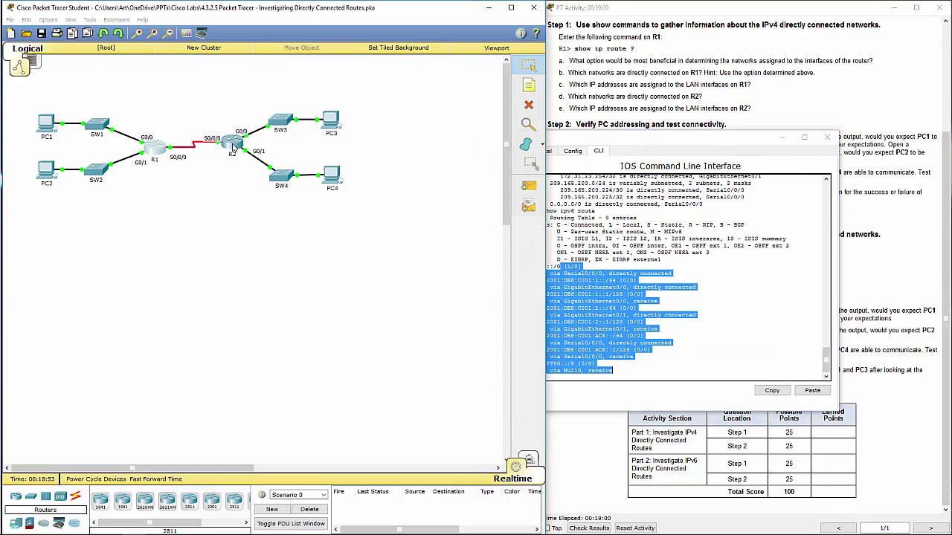
Log in to R2, enter enable mode, and run 'show ipv6 route'
click(234, 144)
key(Return)
key(Return)
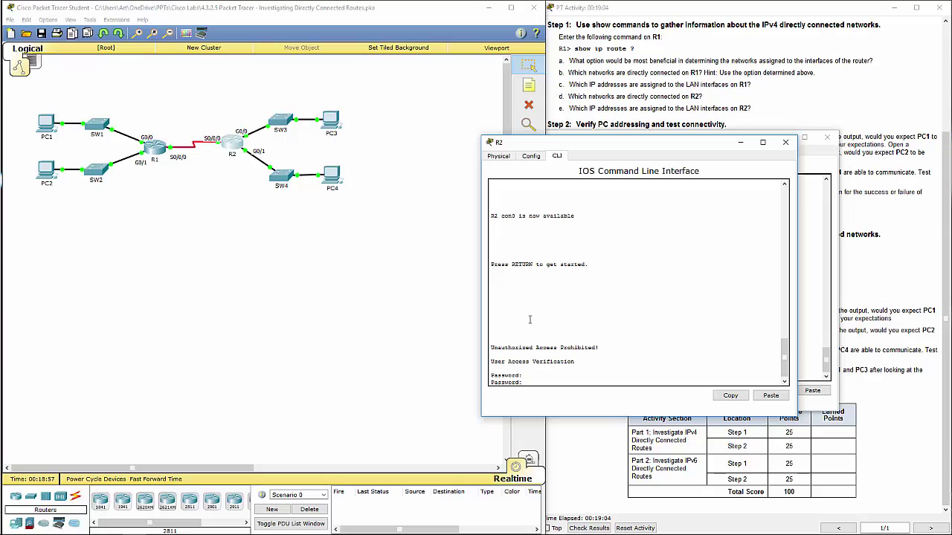
key(Return)
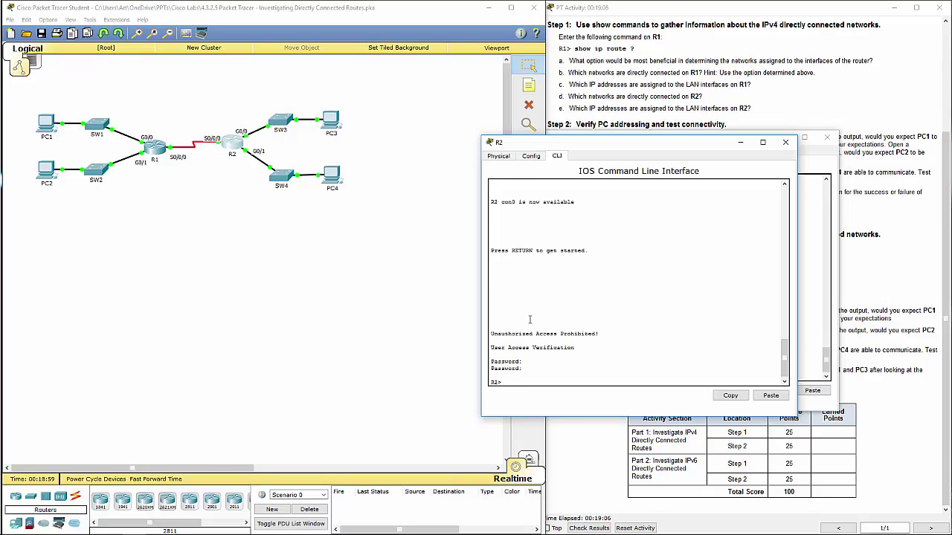
text(en)
key(Return)
key(Return)
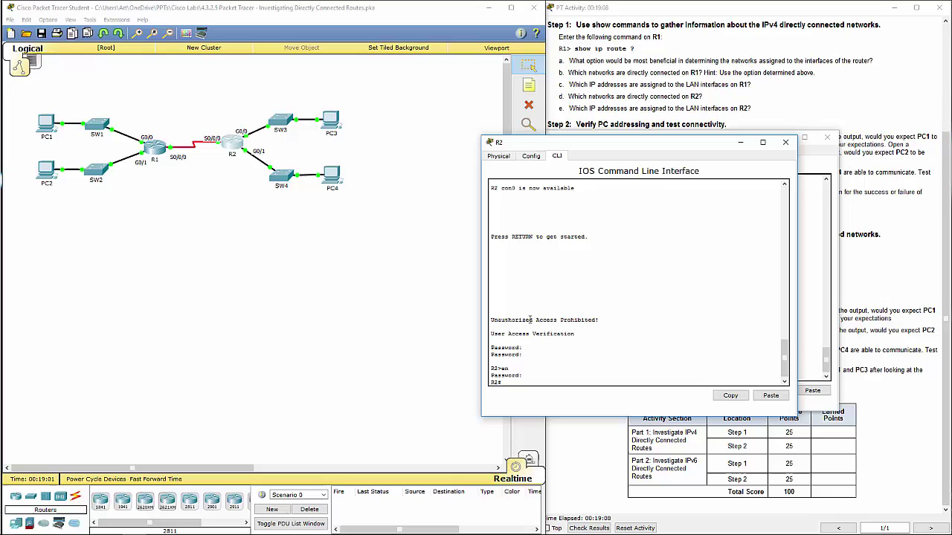
text(show ipv6 route)
key(Return)
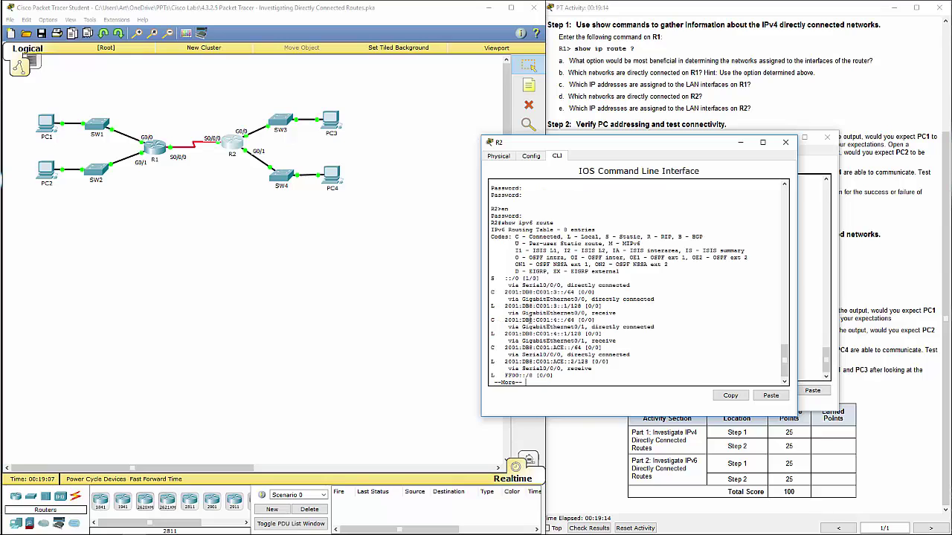
key(space)
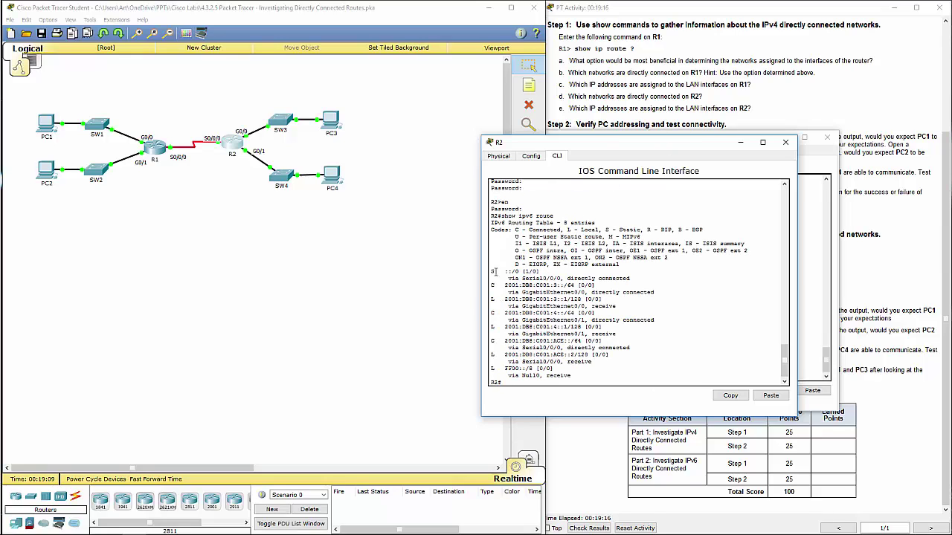
Highlight R2's address 2001:DB8:C001:3::1 and move its console aside to reveal R1's
drag(498, 281, 637, 279)
click(487, 307)
double_click(514, 297)
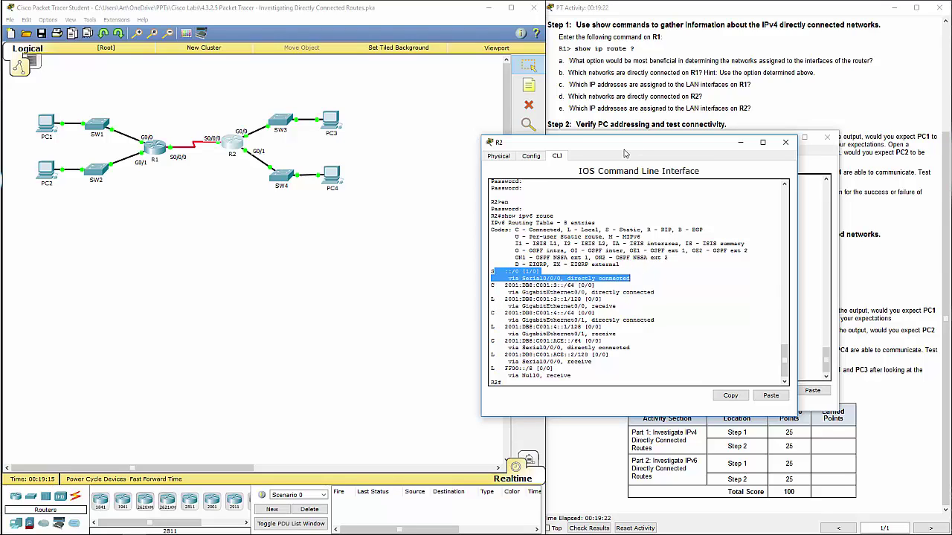
drag(625, 143, 253, 130)
click(552, 144)
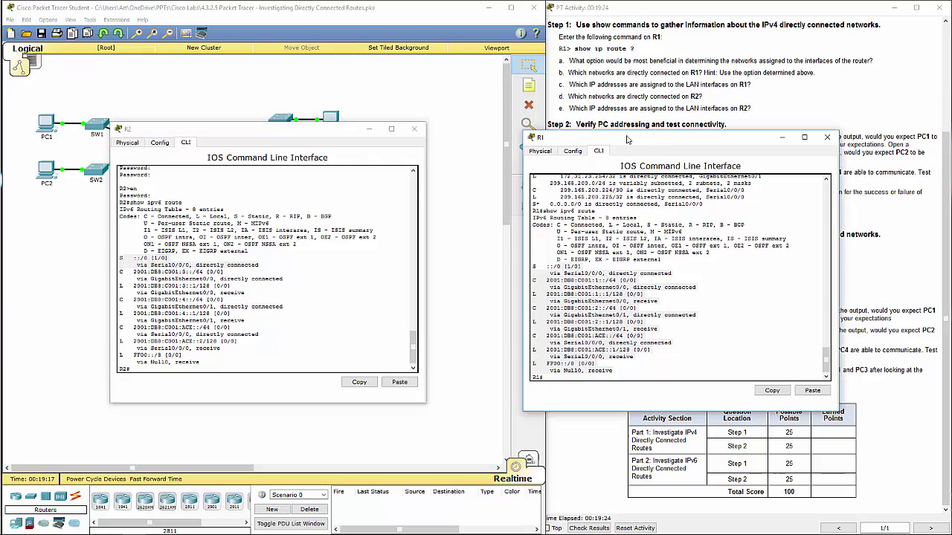
Position both router consoles at the top and read the IPv6 questions about R1
drag(629, 139, 405, 127)
drag(238, 138, 134, 32)
drag(403, 123, 340, 36)
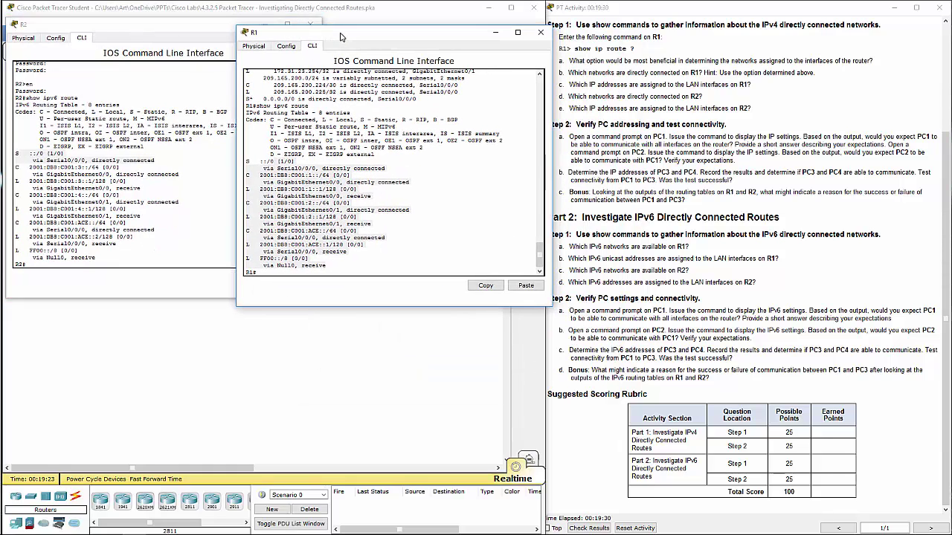
click(676, 267)
drag(603, 247, 691, 246)
click(412, 235)
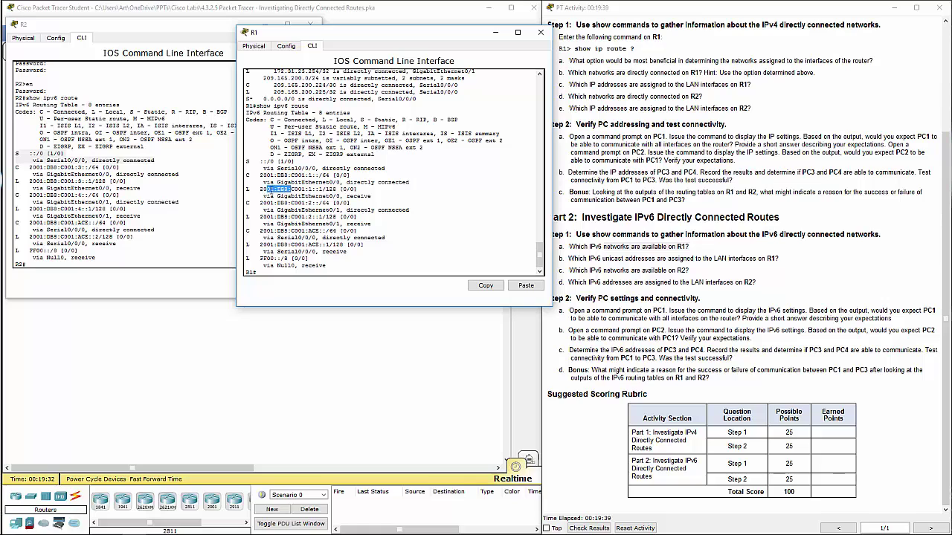
Highlight R1's local route 2001:DB8:C001:1::1/128 and read the Bonus question about PC1 and PC3
drag(255, 189, 369, 189)
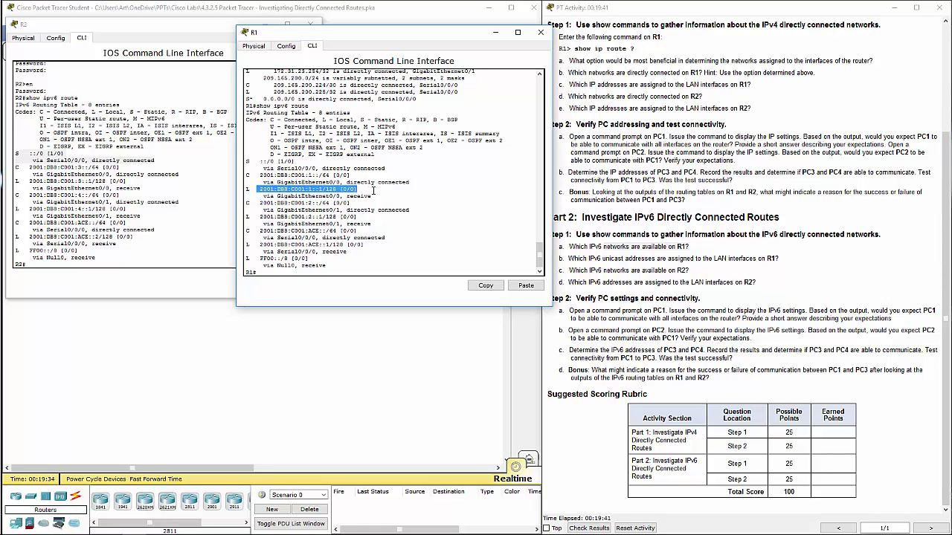
click(693, 259)
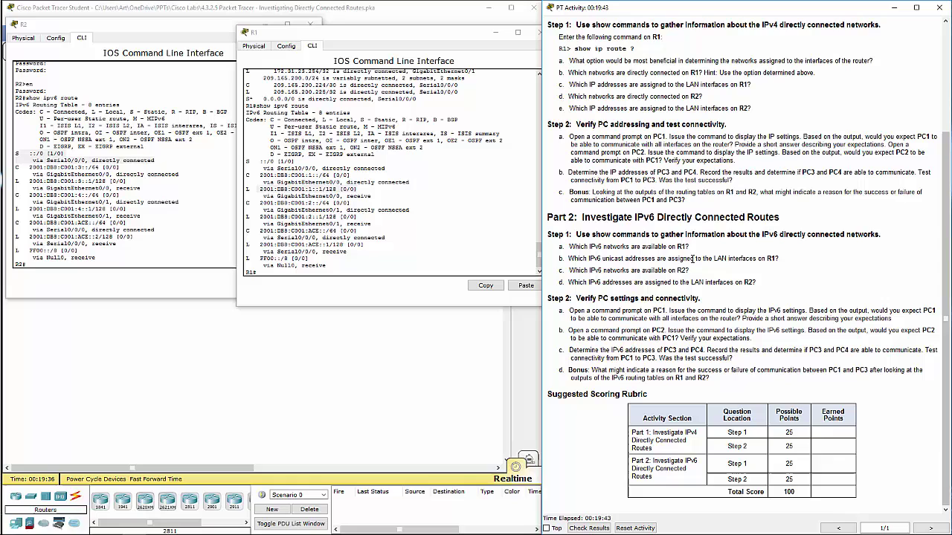
click(154, 223)
click(654, 269)
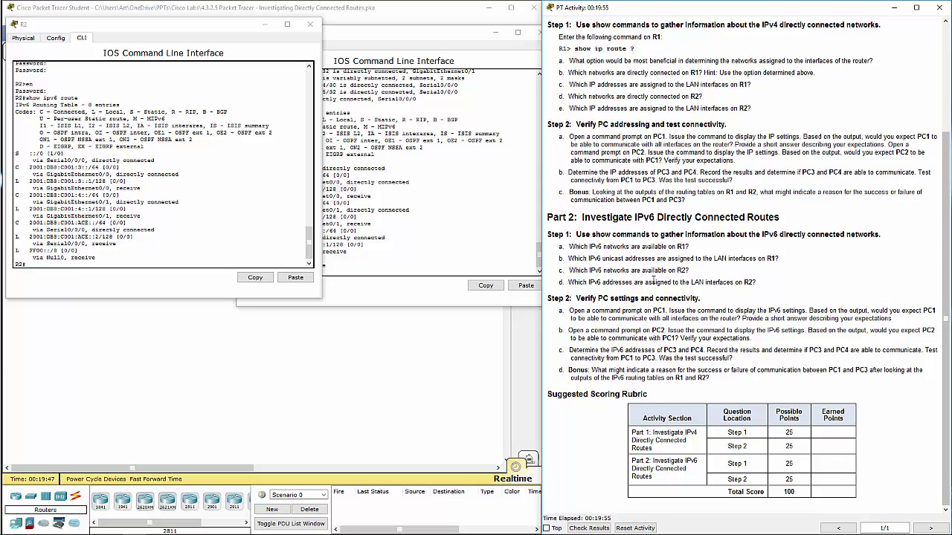
drag(670, 369, 727, 377)
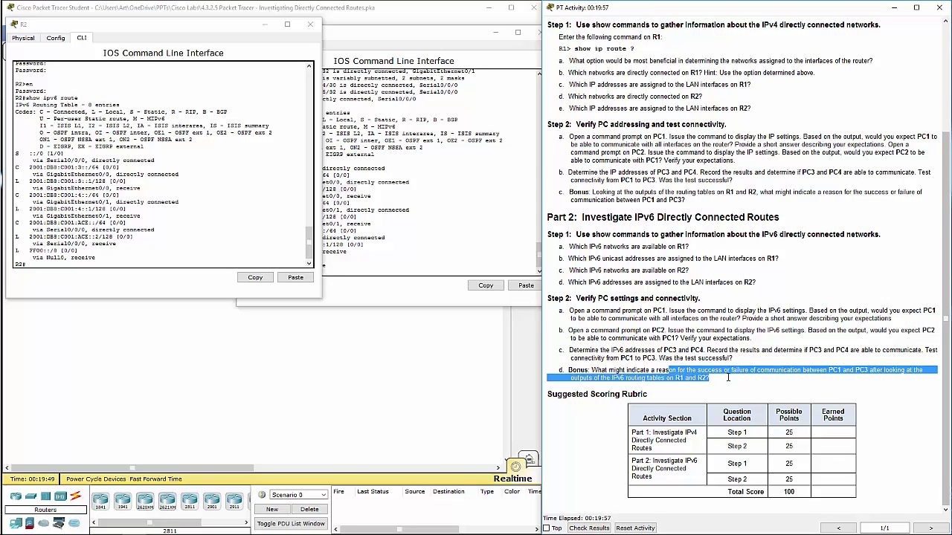
click(727, 377)
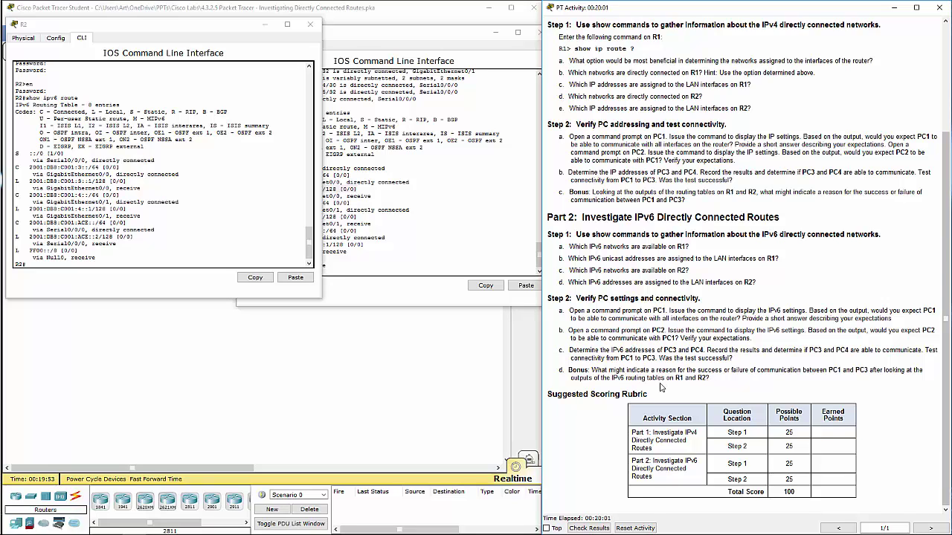
Highlight the ::/0 default routes on R1 and R2, then close both consoles
click(514, 272)
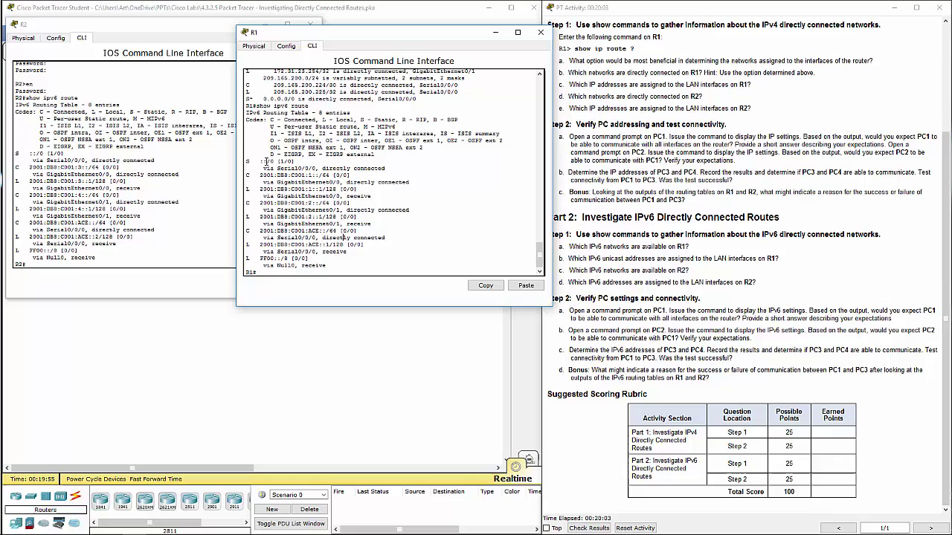
drag(257, 162, 319, 170)
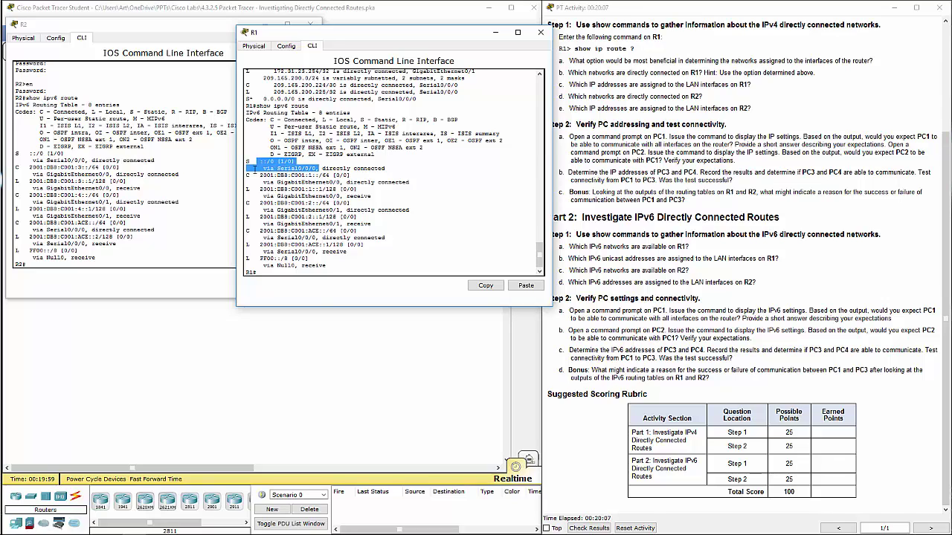
click(89, 160)
drag(30, 153, 161, 162)
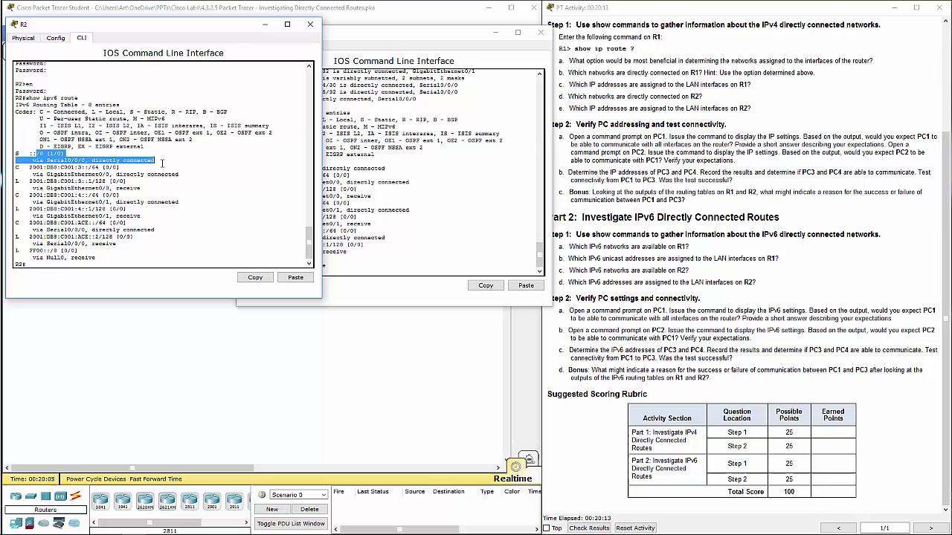
click(309, 26)
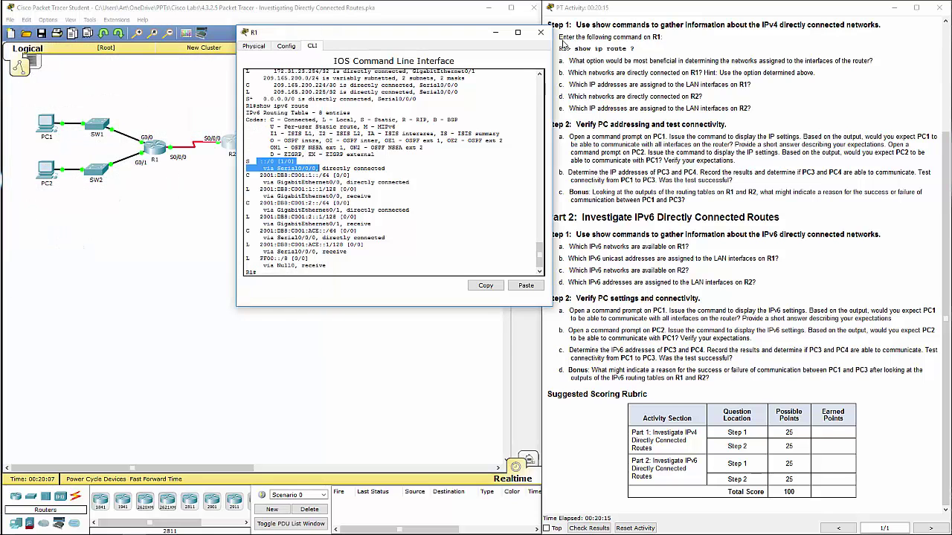
click(540, 32)
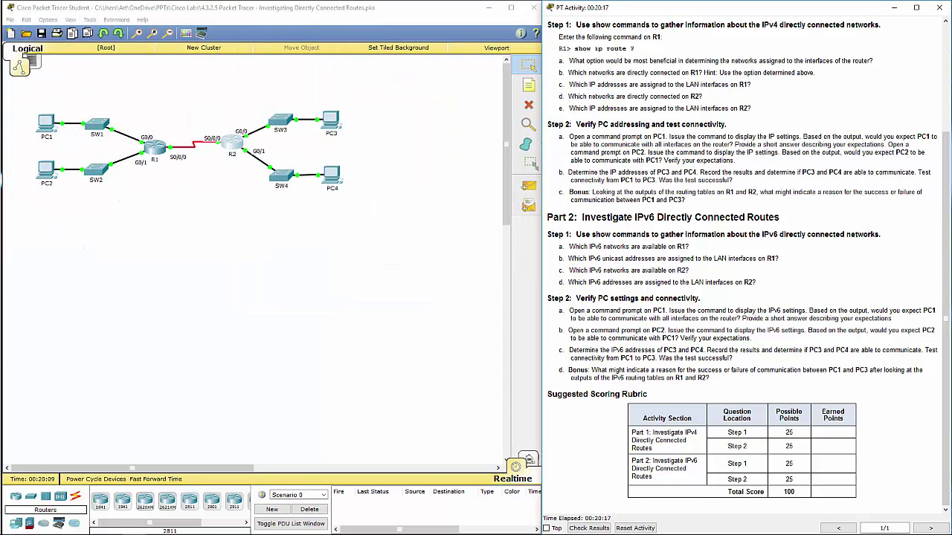
In PC3's Command Prompt, begin typing a ping command
click(331, 120)
drag(201, 77, 198, 82)
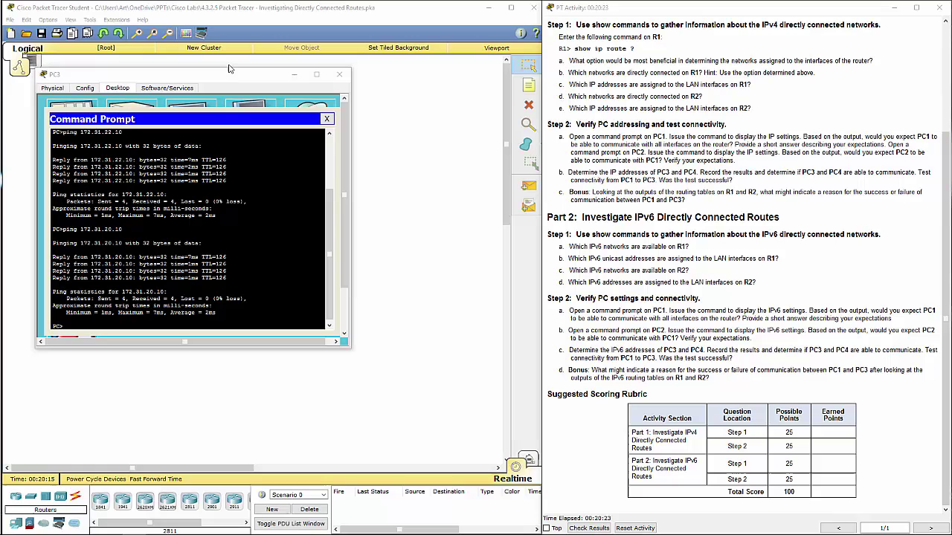
key(alt+Tab)
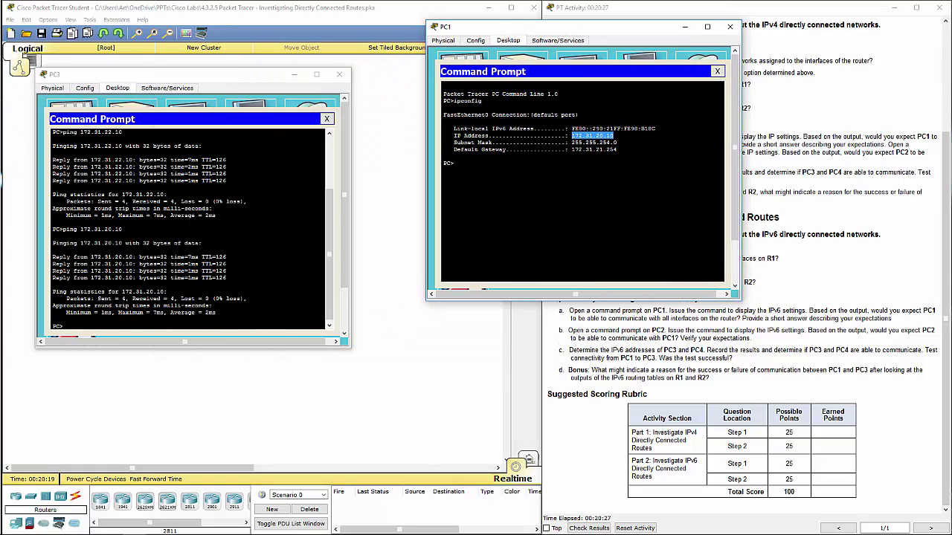
key(alt+Tab)
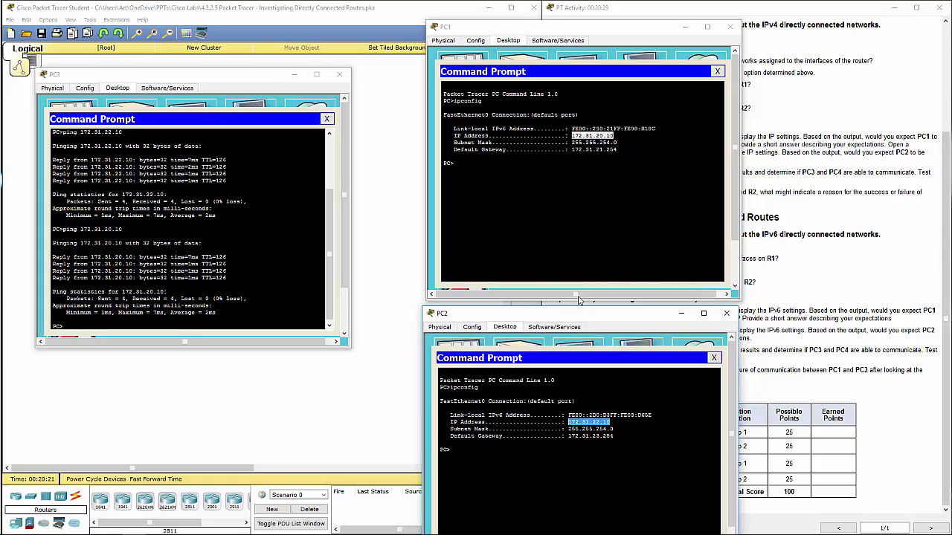
click(168, 292)
key(Return)
key(Return)
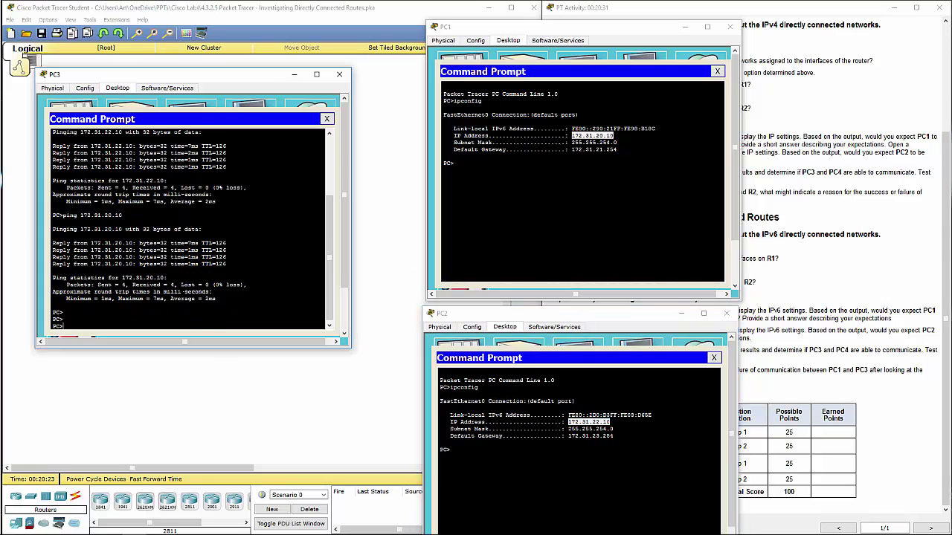
text(ping)
Paste PC1's link-local address FE80::290:21FF:FE98:B18C after ping on PC3 and run it
click(654, 128)
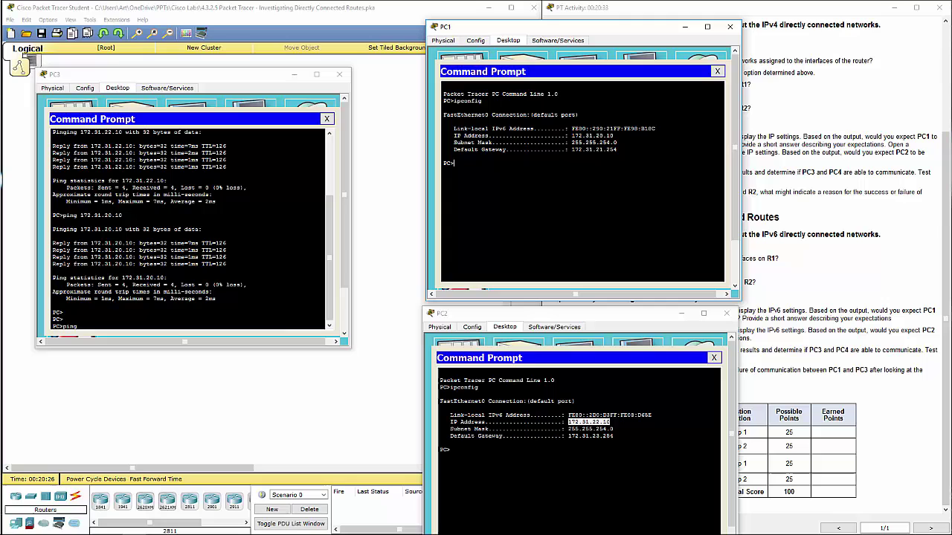
drag(654, 129, 572, 129)
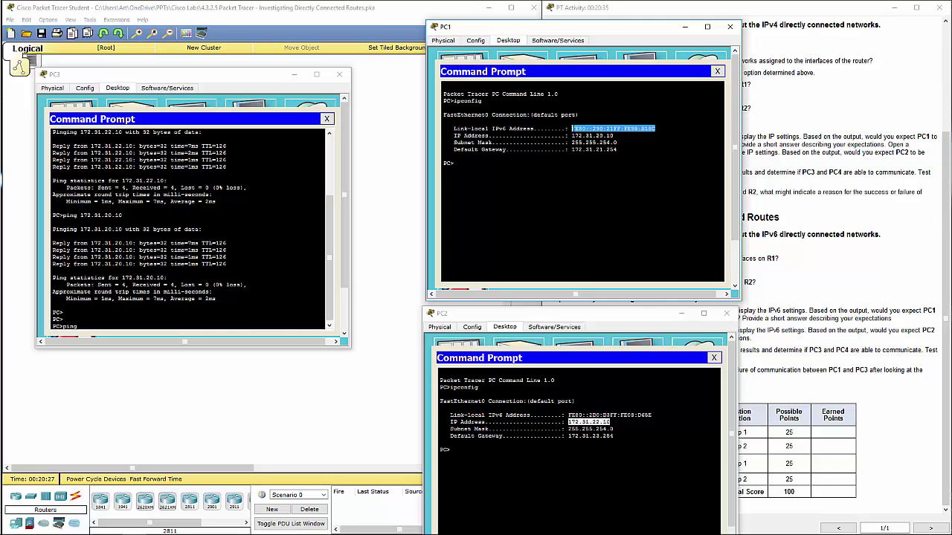
right_click(593, 131)
click(604, 135)
click(104, 327)
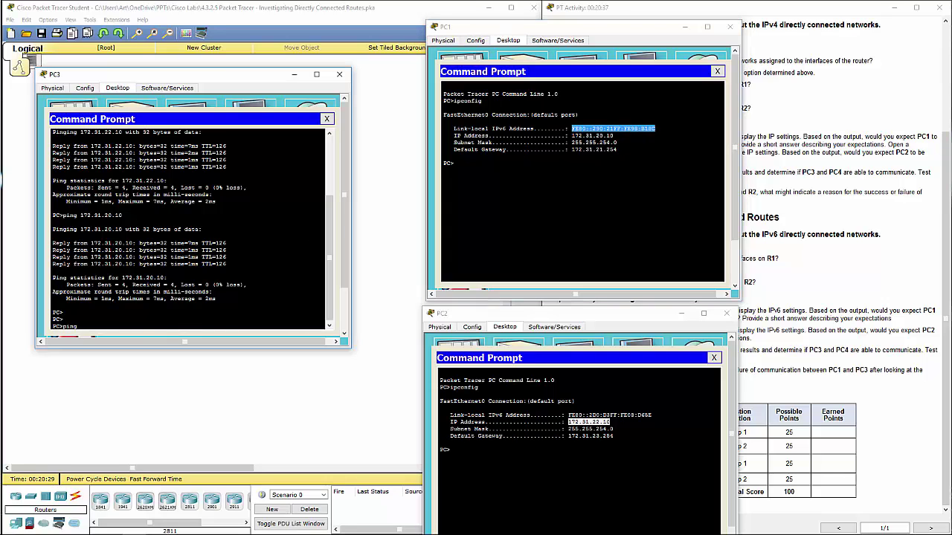
right_click(102, 327)
click(123, 343)
key(Return)
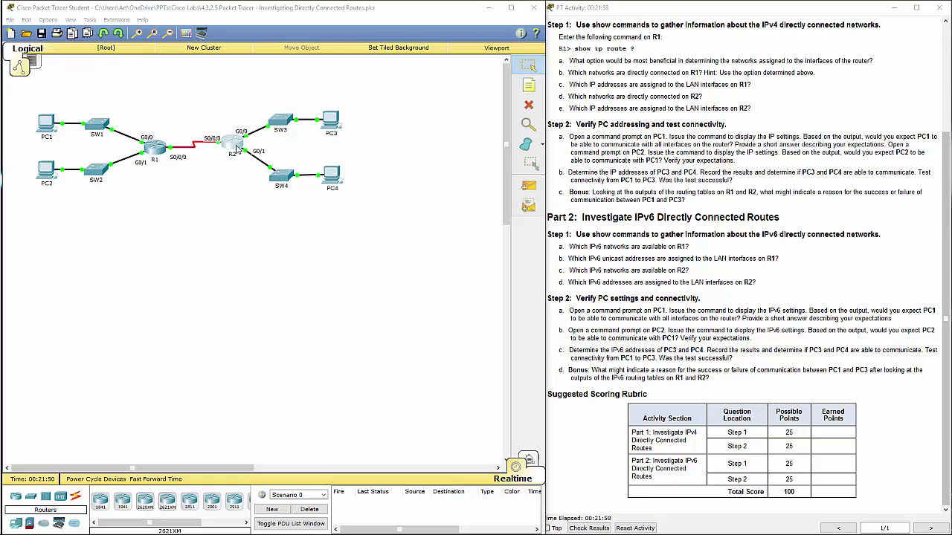
Show R2's 2001:DB8:C001:3::/64 route and start a ping in PC1's Command Prompt
click(237, 151)
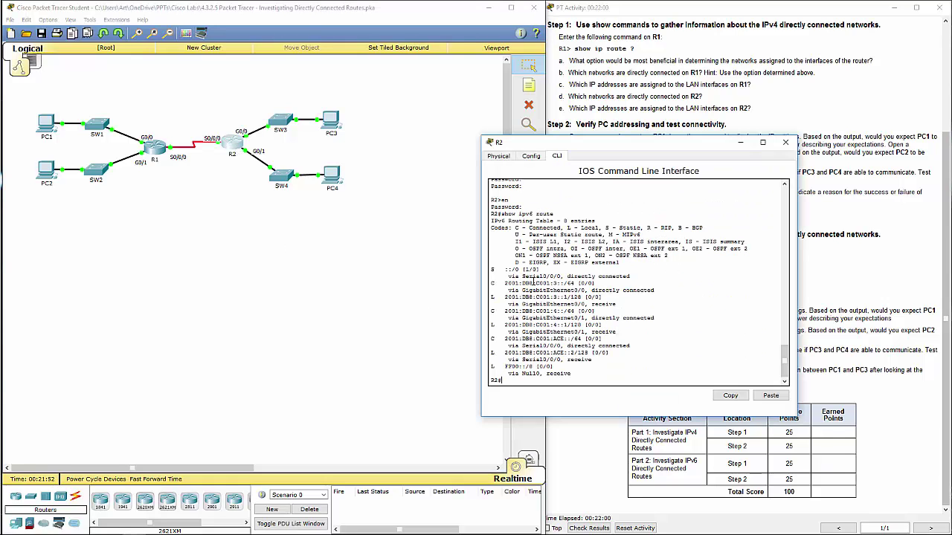
drag(493, 283, 615, 296)
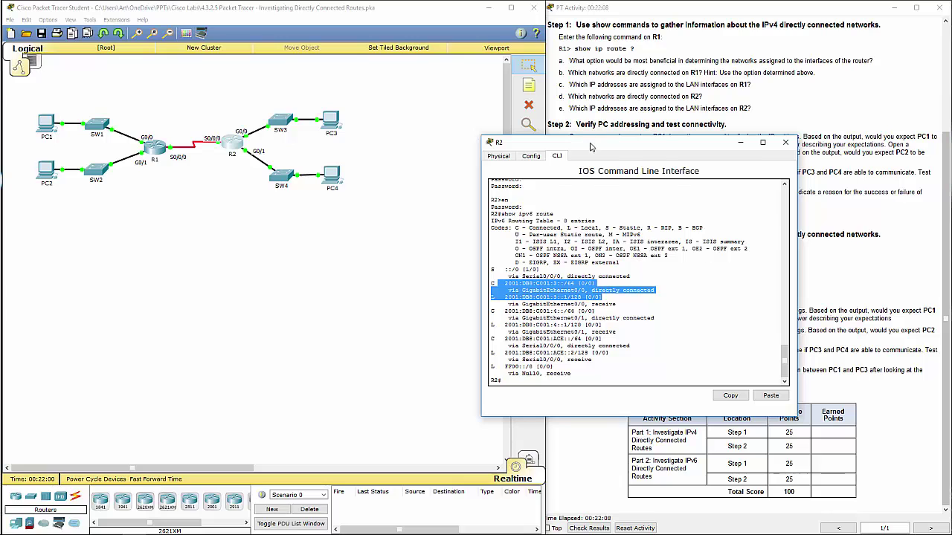
drag(589, 146, 666, 142)
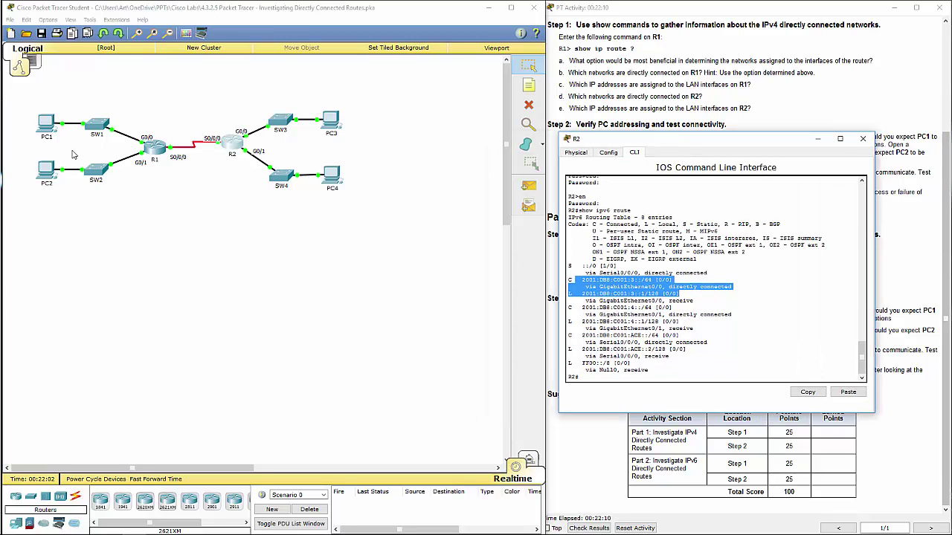
click(47, 126)
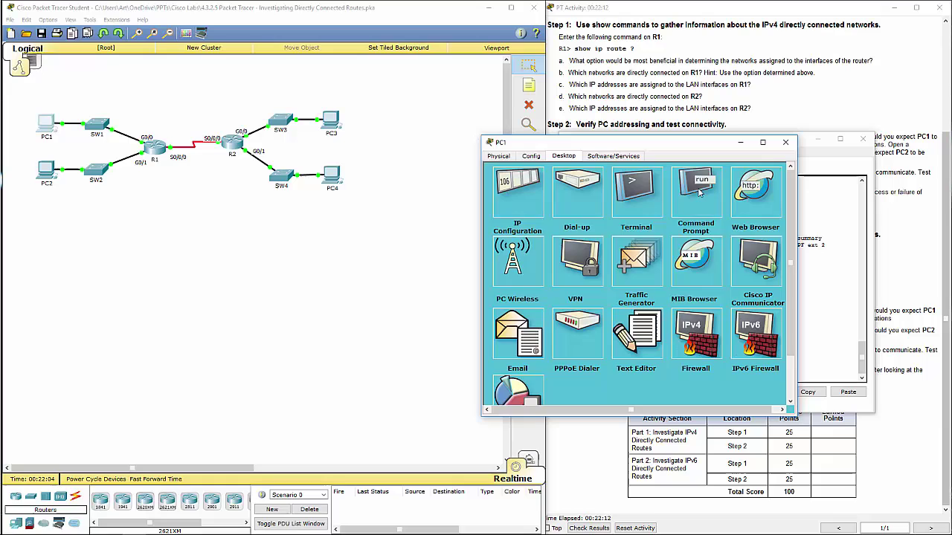
click(692, 182)
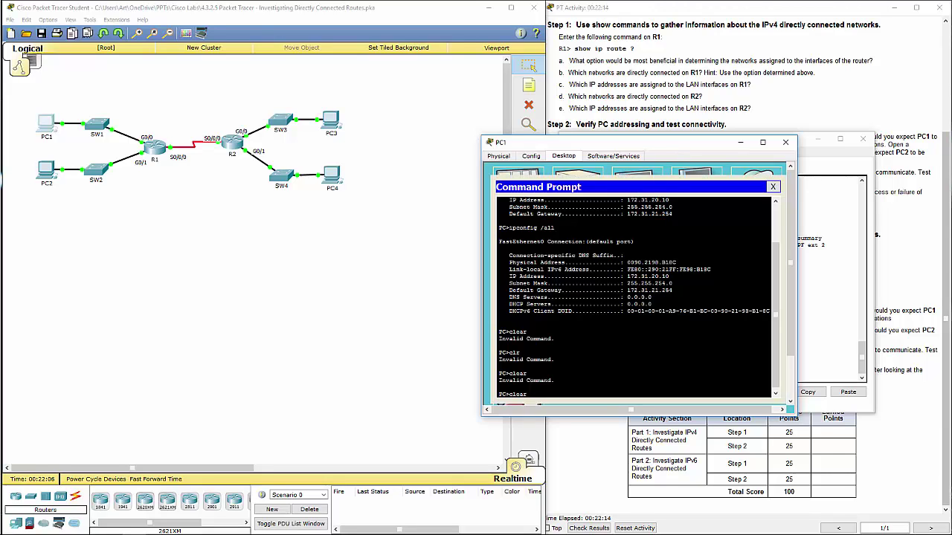
text(clea)
key(BackSpace)
key(BackSpace)
key(BackSpace)
key(BackSpace)
text(pi)
drag(641, 146, 284, 187)
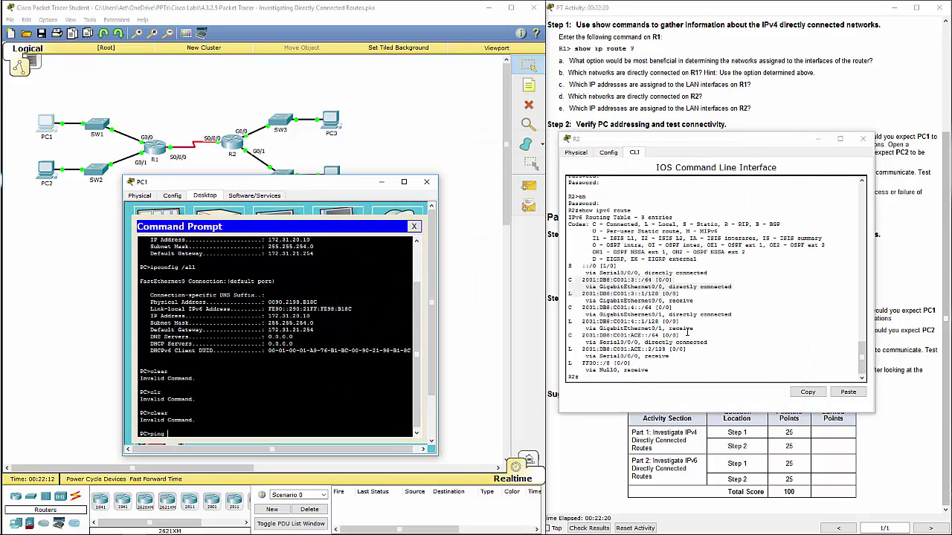
Paste R2's 2001:DB8:C001:3::1 into PC1's ping, run it, and close PC1 and R2
click(663, 314)
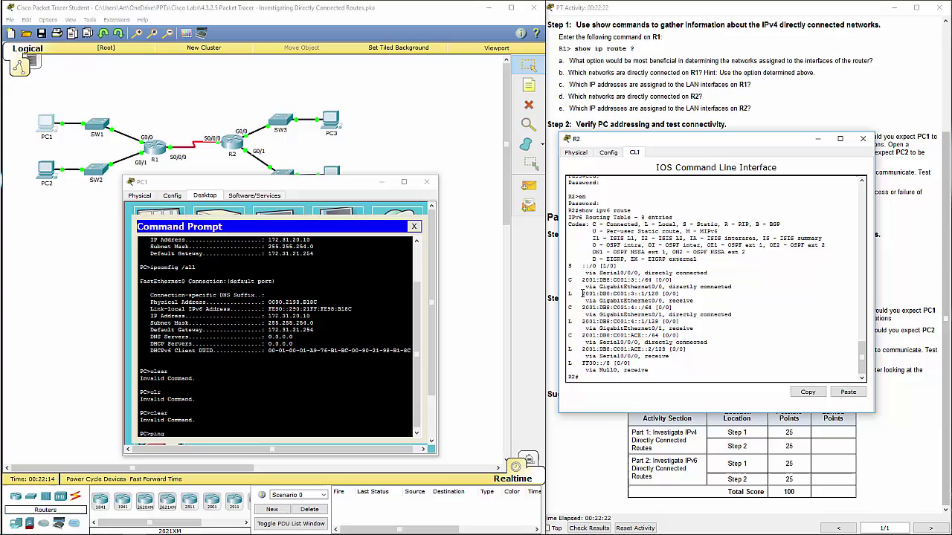
drag(583, 295, 645, 294)
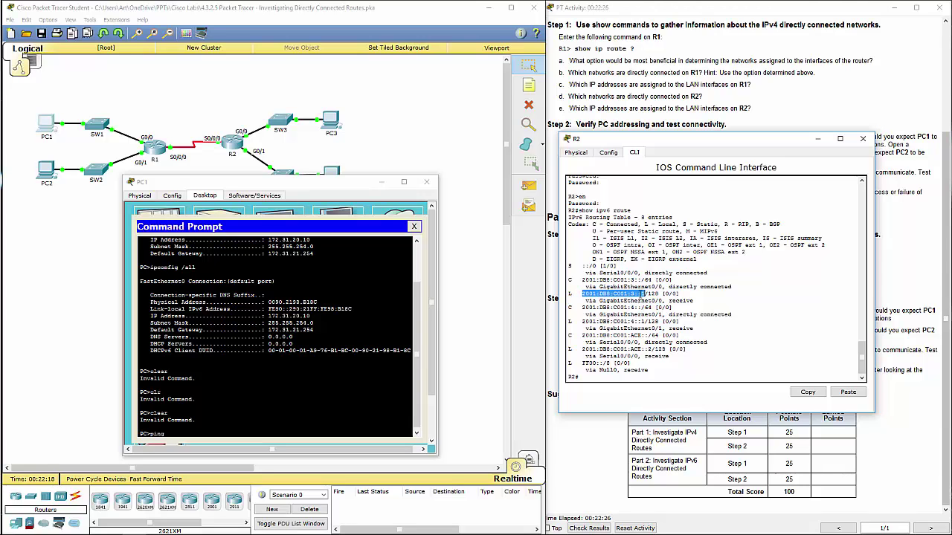
right_click(645, 298)
click(655, 303)
right_click(201, 445)
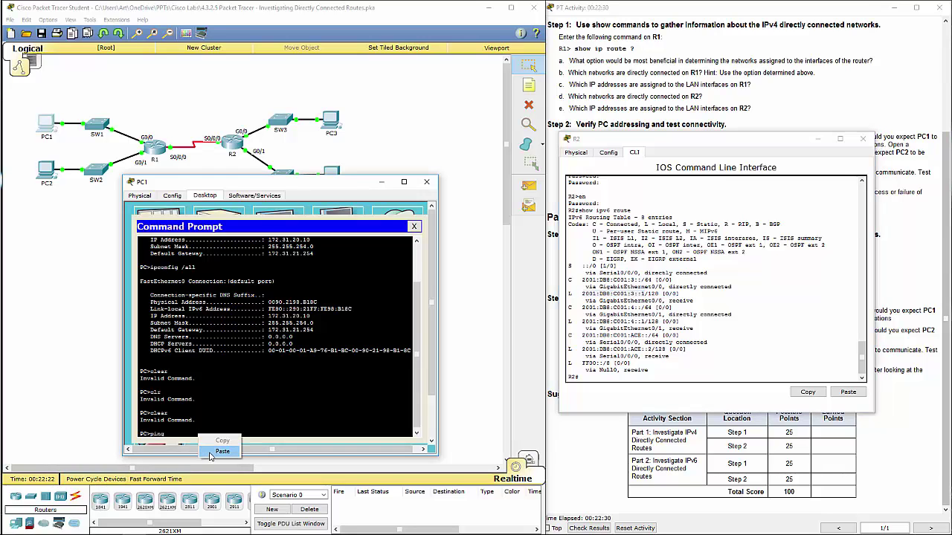
click(210, 452)
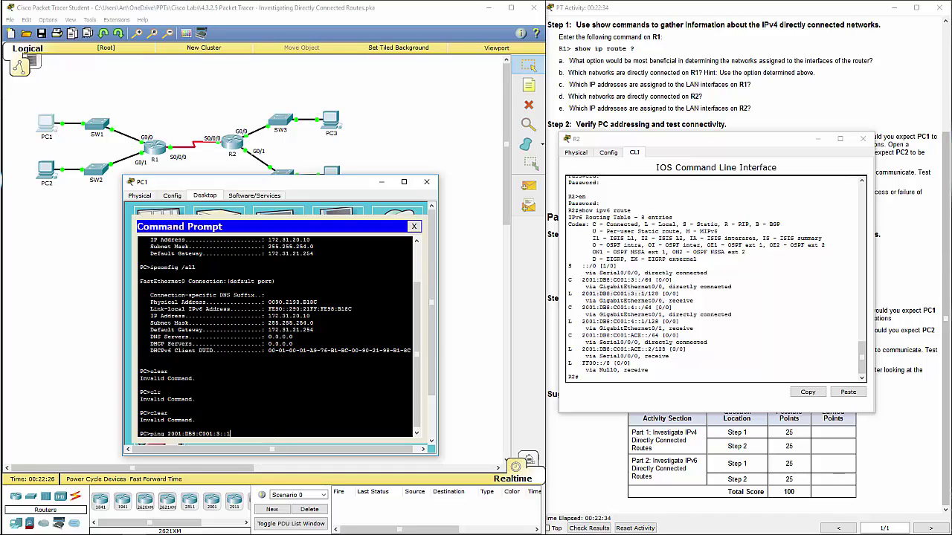
key(Return)
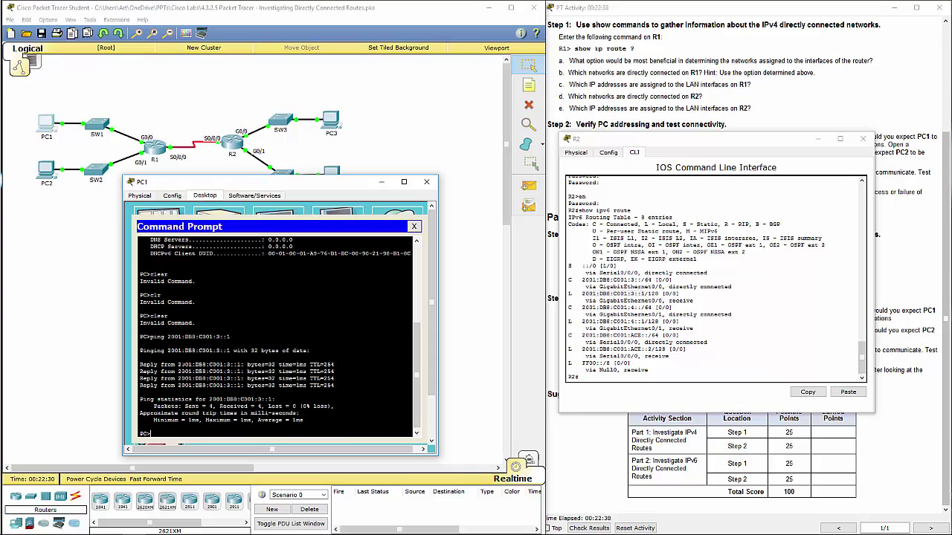
double_click(184, 364)
click(428, 182)
click(861, 141)
click(160, 150)
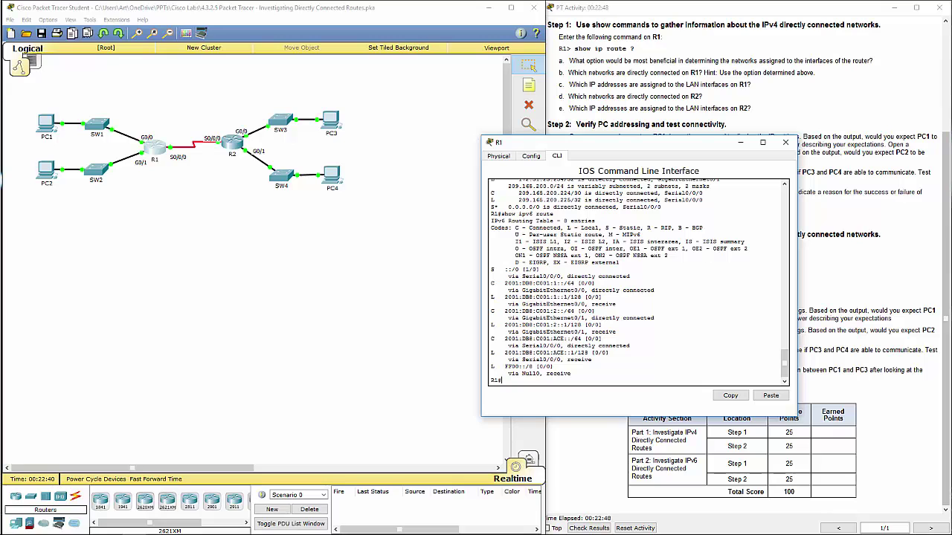
Ping 2001:DB8:C001:1::1, copied from R1's IPv6 routing table, from PC3's prompt
key(alt+Tab)
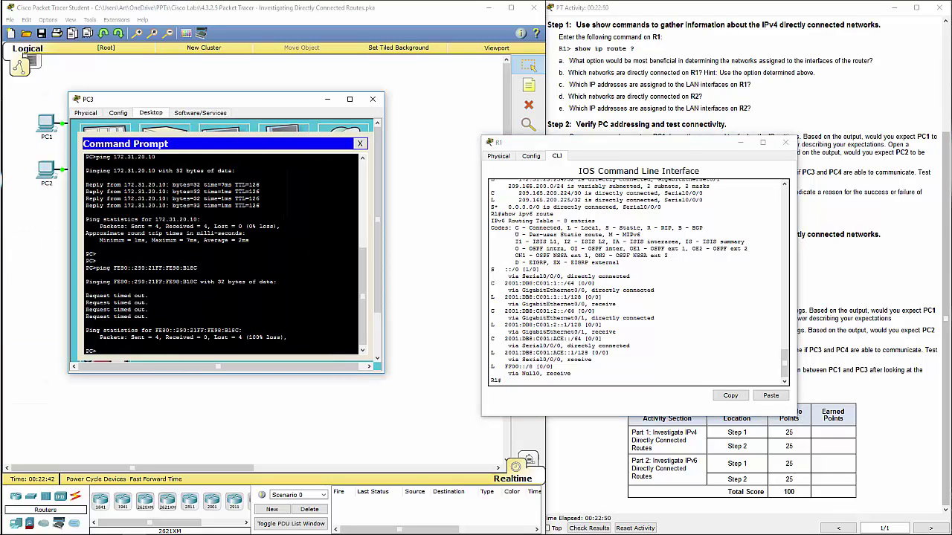
text(ping)
click(506, 297)
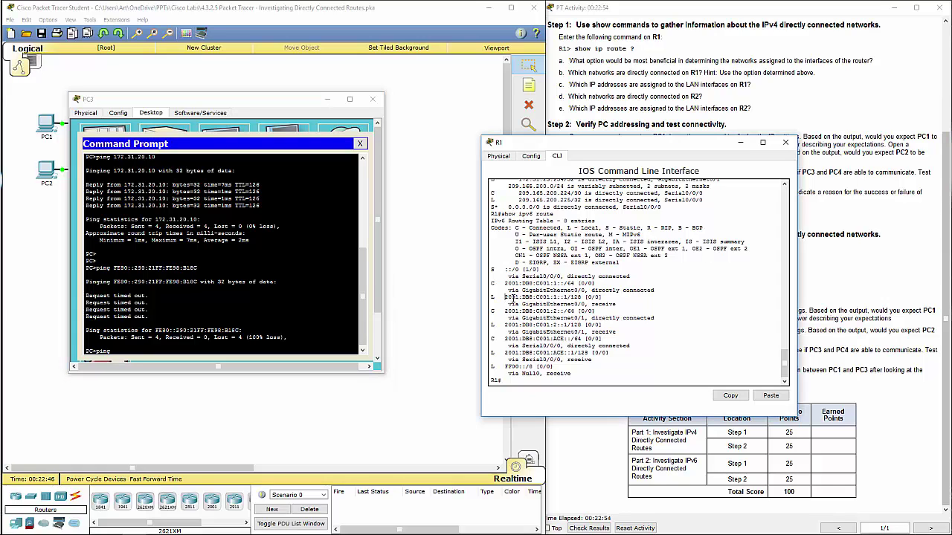
drag(506, 297, 567, 301)
right_click(554, 296)
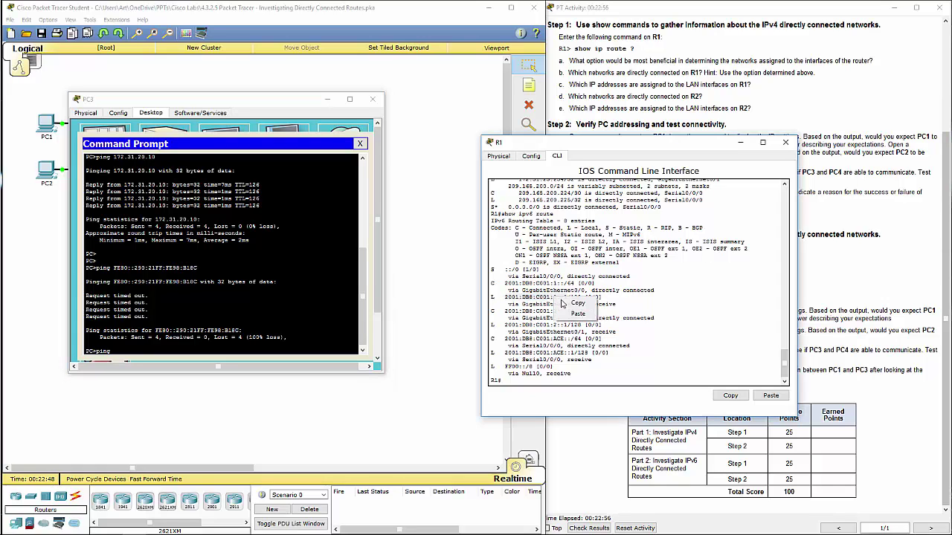
click(569, 303)
right_click(113, 350)
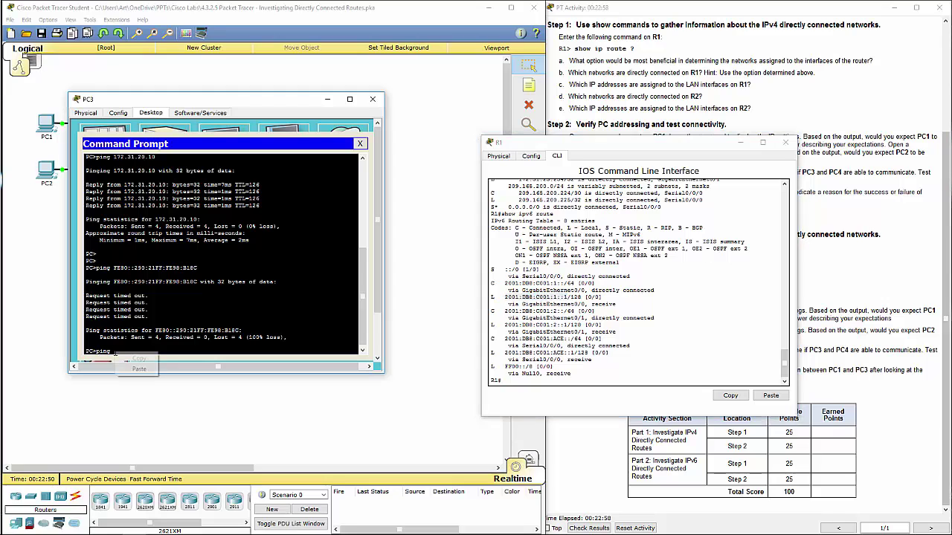
click(128, 364)
key(Return)
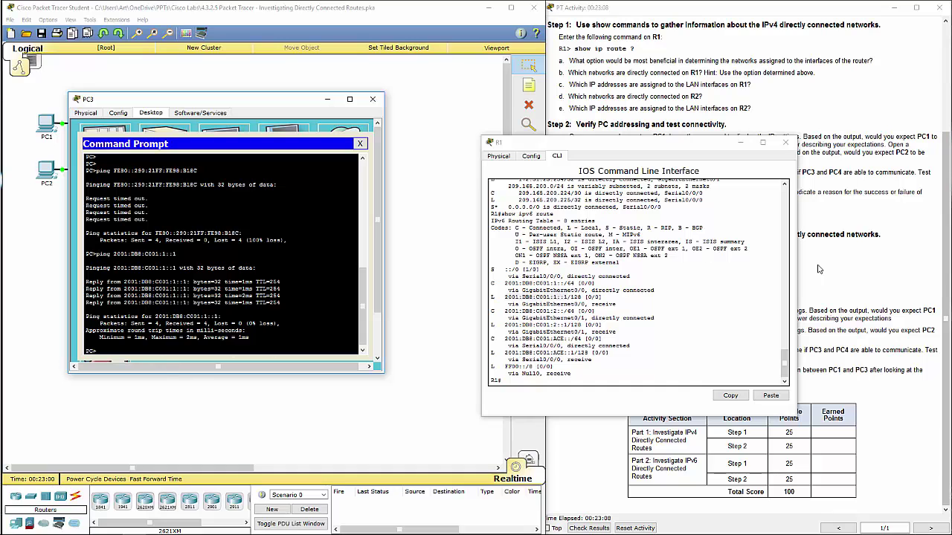
Close the R1 and PC3 windows, check results, and view the Assessment Items
click(785, 142)
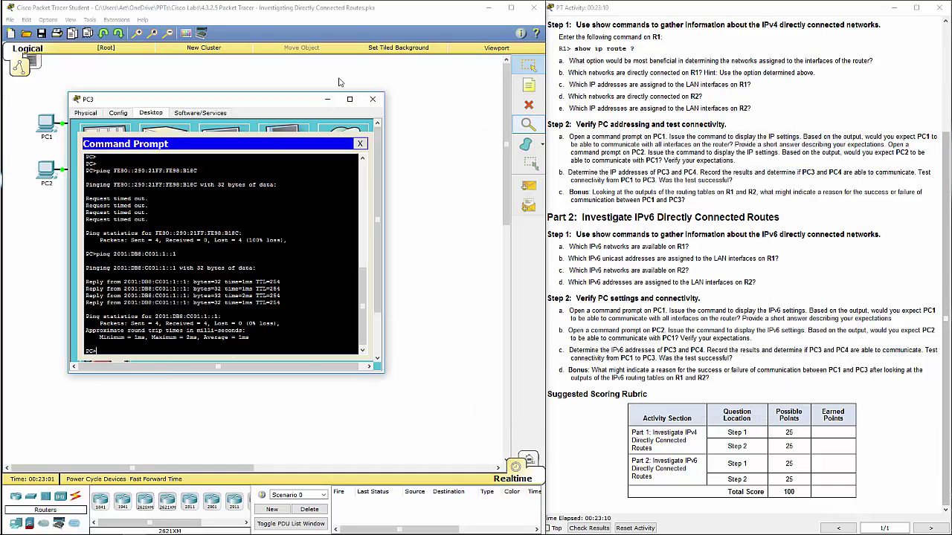
click(373, 99)
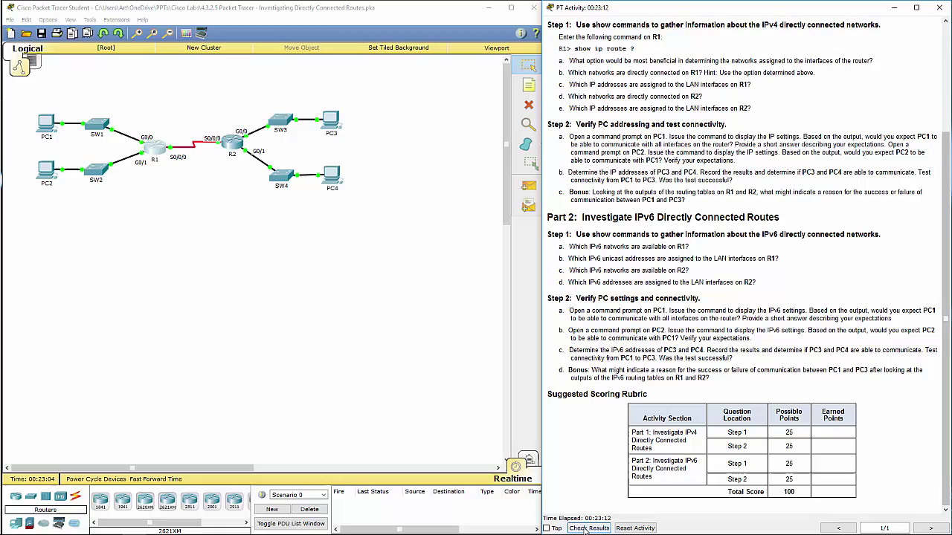
click(585, 527)
click(101, 75)
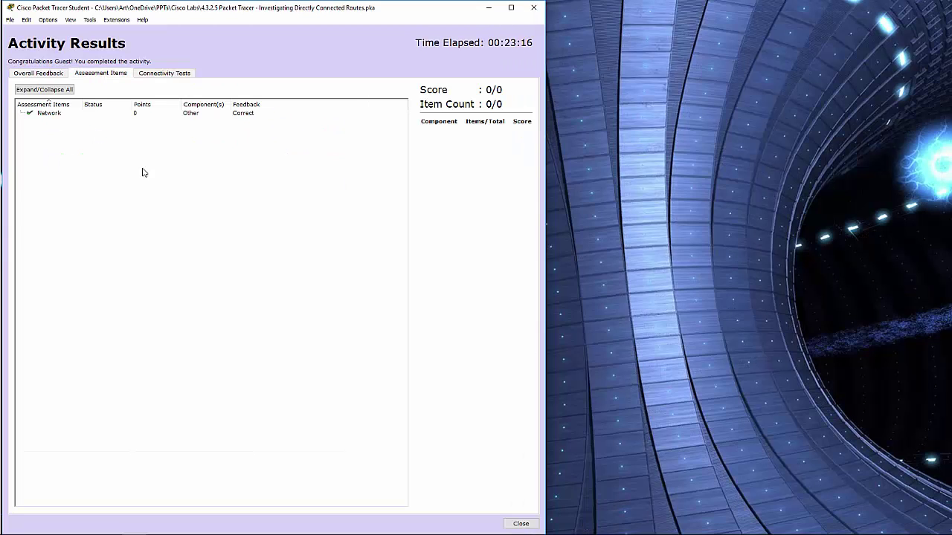
mouse_move(35, 534)
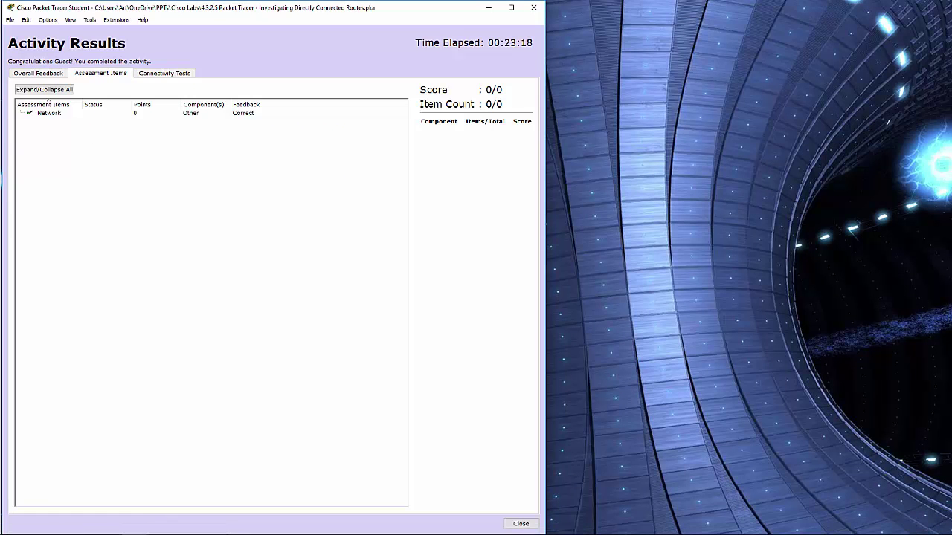